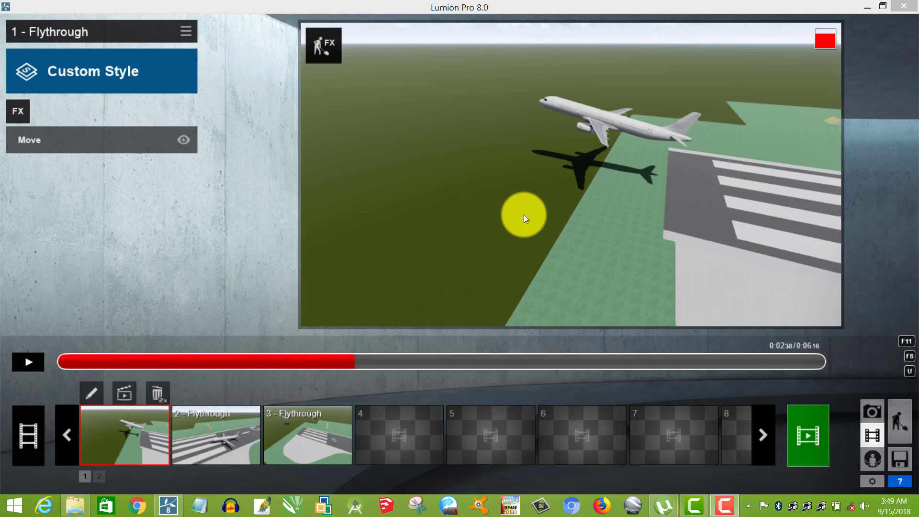
Preview the first and second flythrough clips of the movie.
left_click(24, 359)
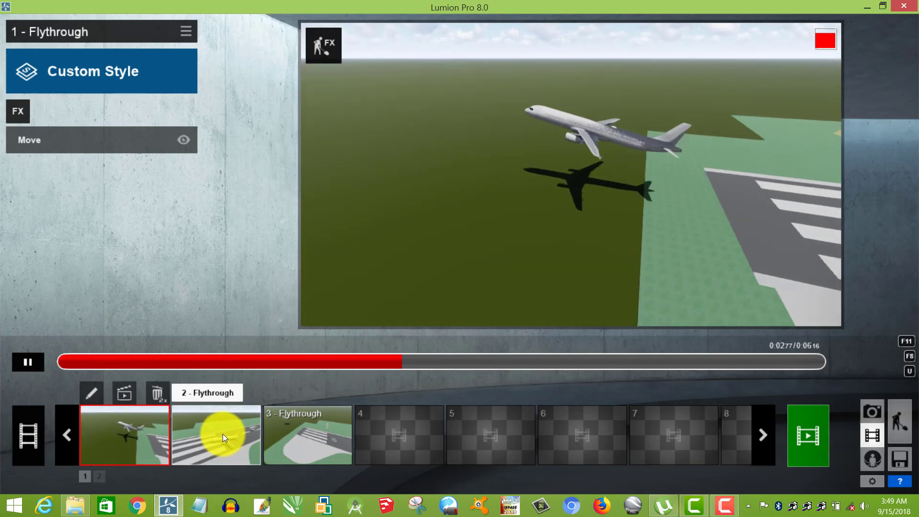
left_click(223, 434)
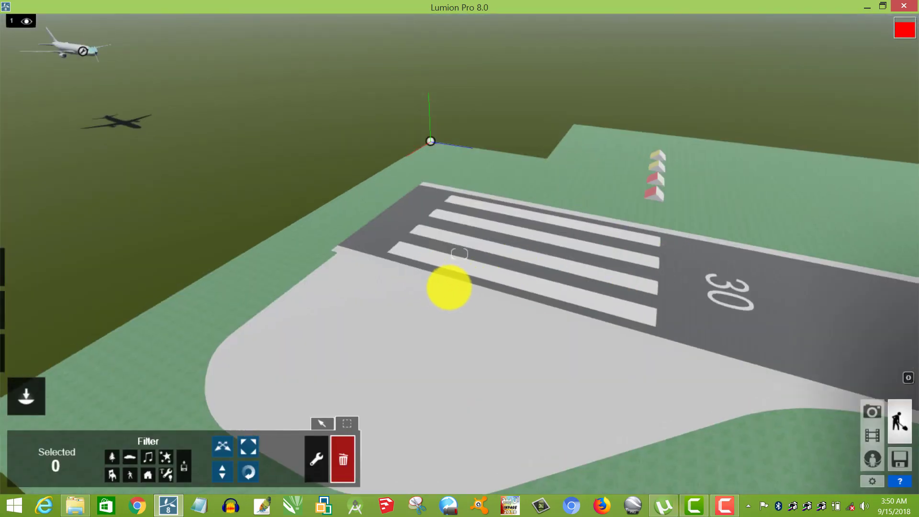
Delete the airborne aircraft beside the end of the runway.
mouse_move(449, 289)
right_mouse_down()
mouse_move(468, 281)
mouse_move(449, 288)
right_mouse_up()
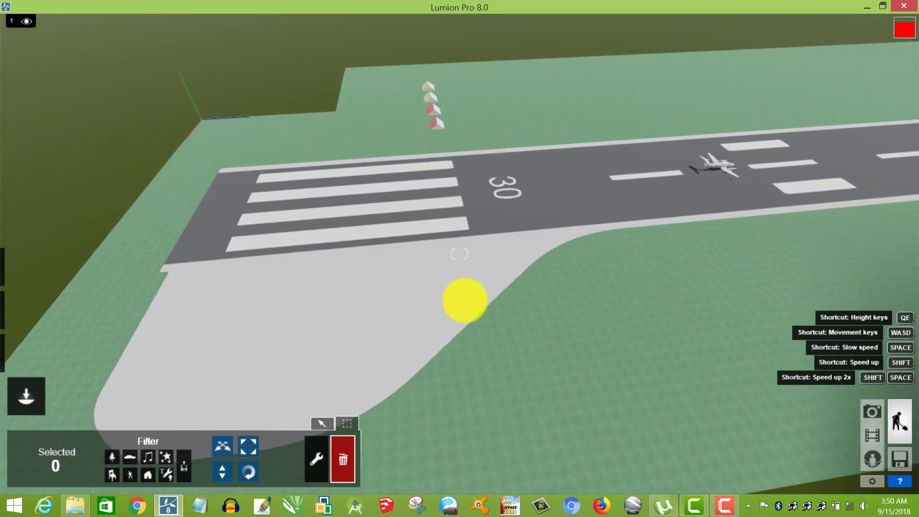
right_click_drag(469, 299, 421, 264)
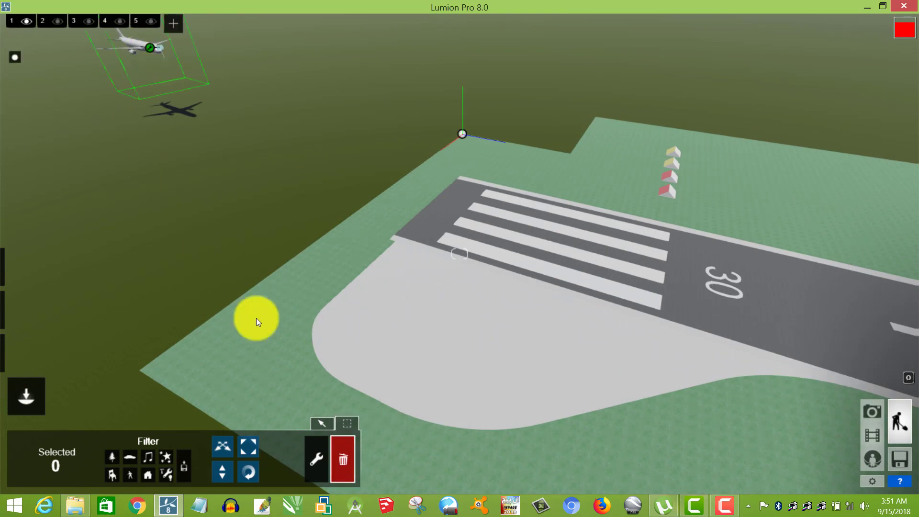
left_click(152, 50)
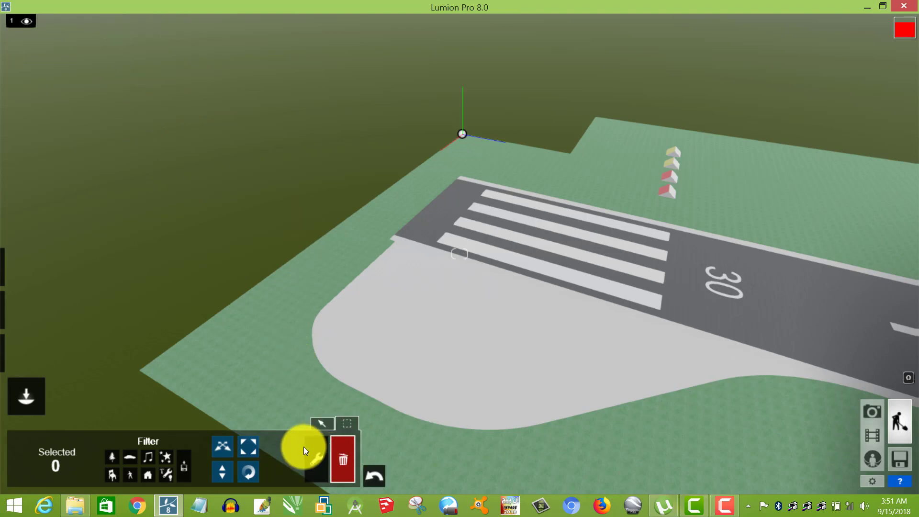
Place Aircraft_001 from the Transport Library on the runway, beside the striped threshold and the 30 marking.
left_click(329, 433)
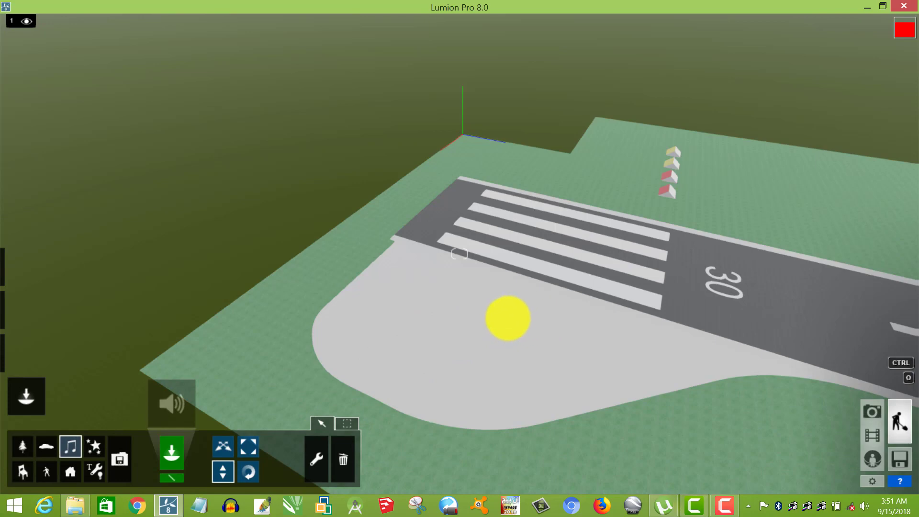
right_click_drag(508, 318, 505, 329)
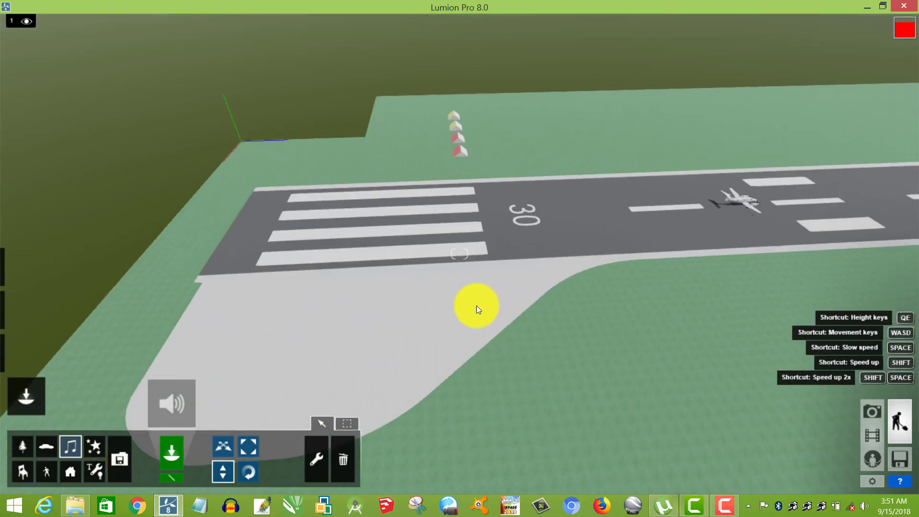
left_click(46, 446)
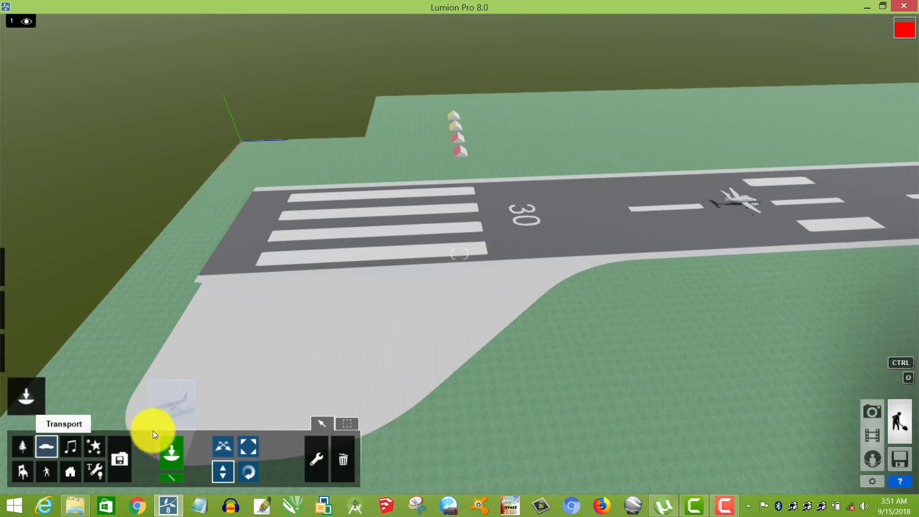
left_click(169, 410)
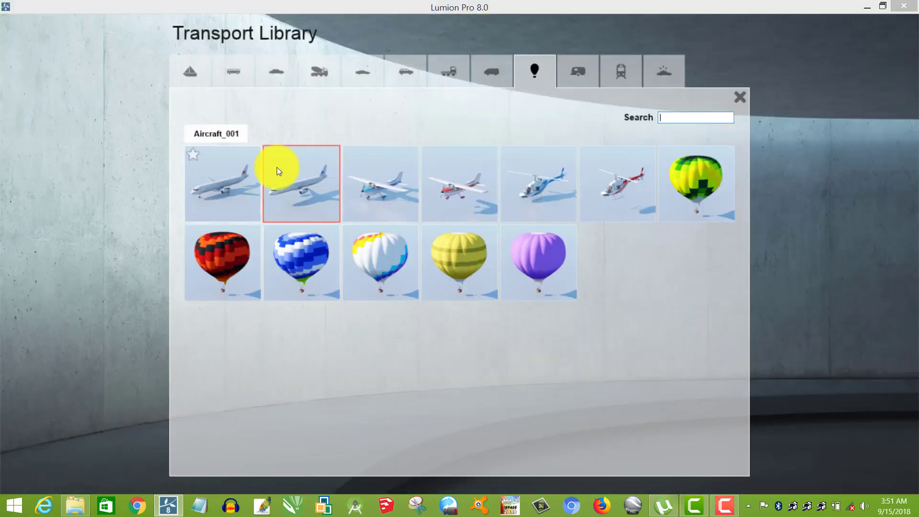
left_click(208, 177)
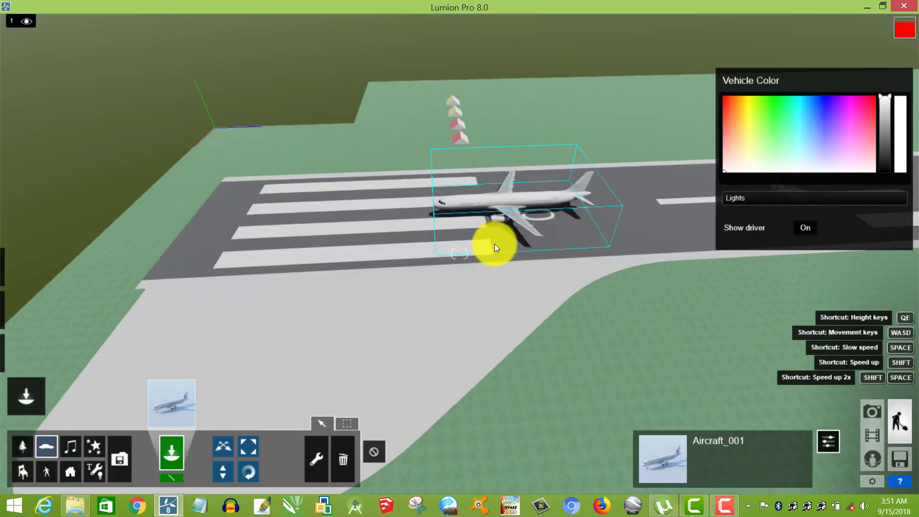
Examine the placed aircraft up close and from a distance on the runway.
key("w")
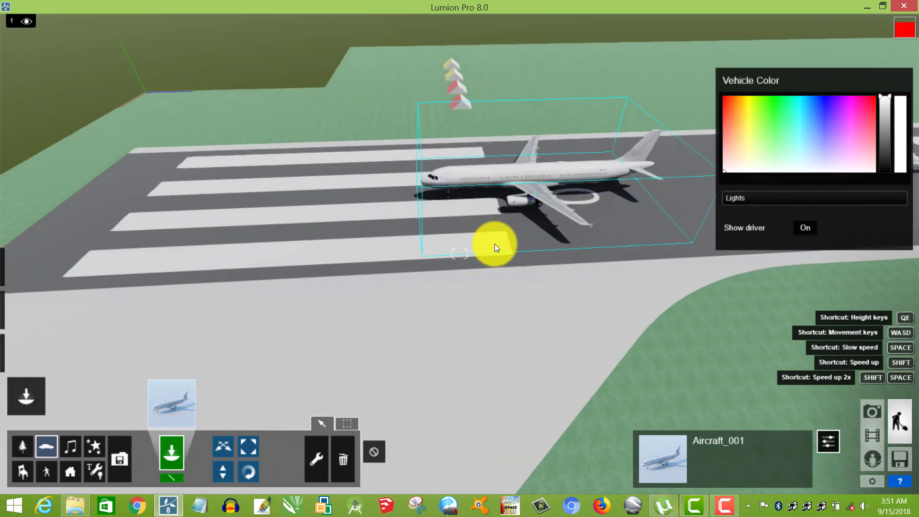
key("w")
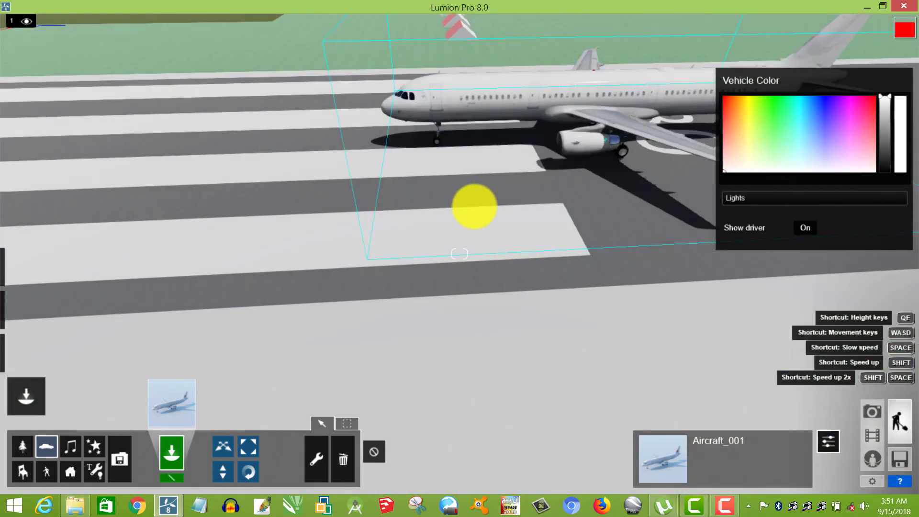
right_click_drag(475, 207, 426, 323)
key("w")
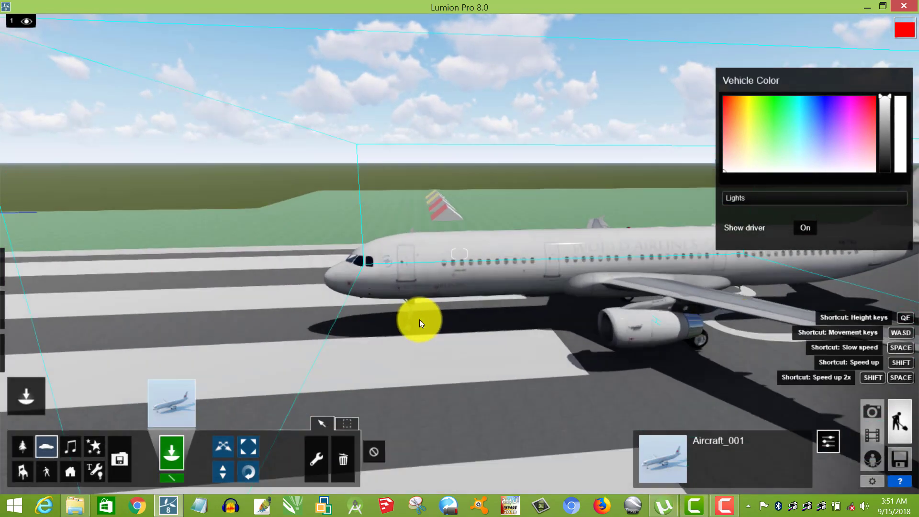
key("w")
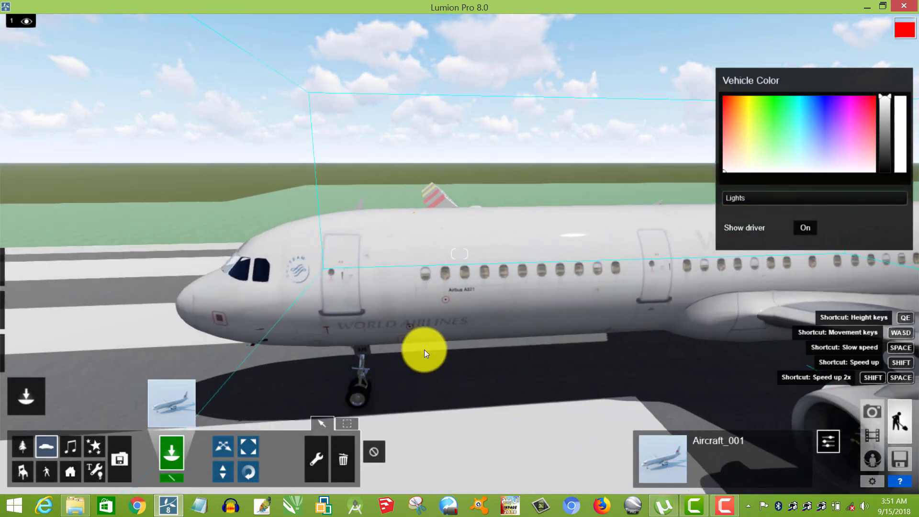
key("s")
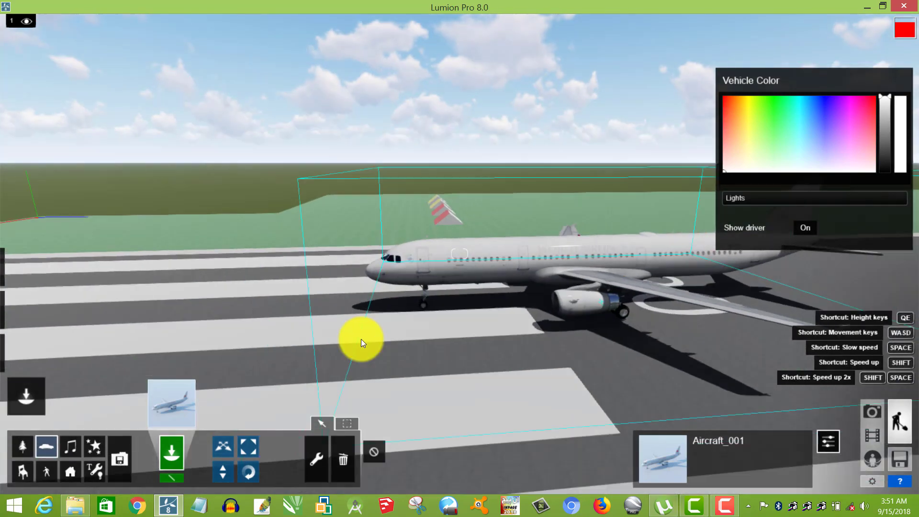
left_click(168, 408)
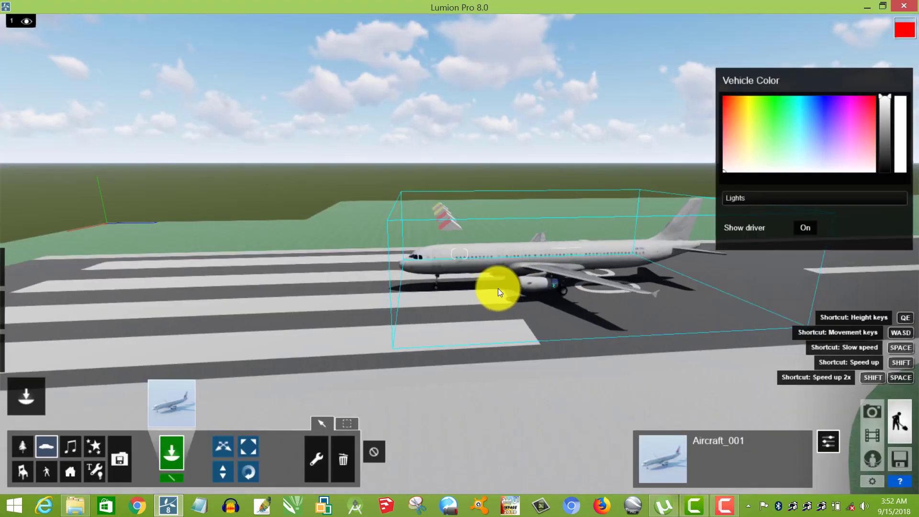
scroll(498, 288, "down", 4)
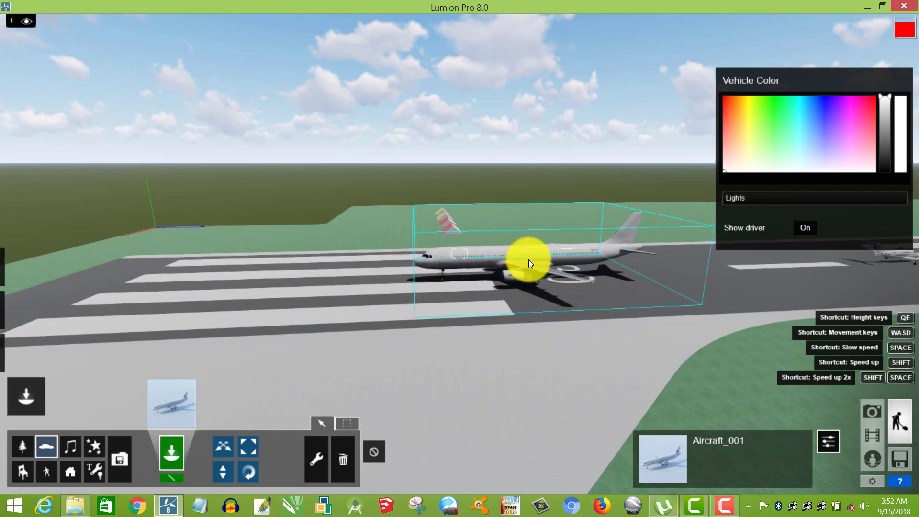
key("q")
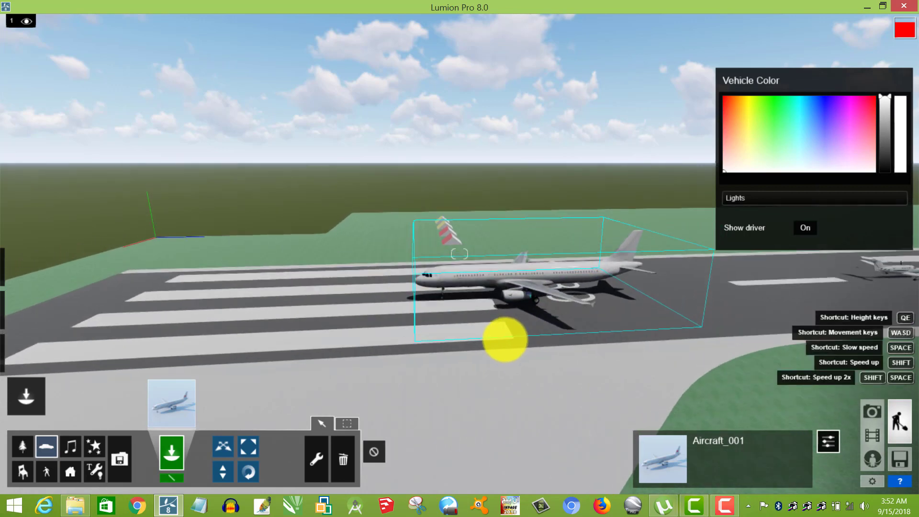
right_click_drag(505, 340, 502, 343)
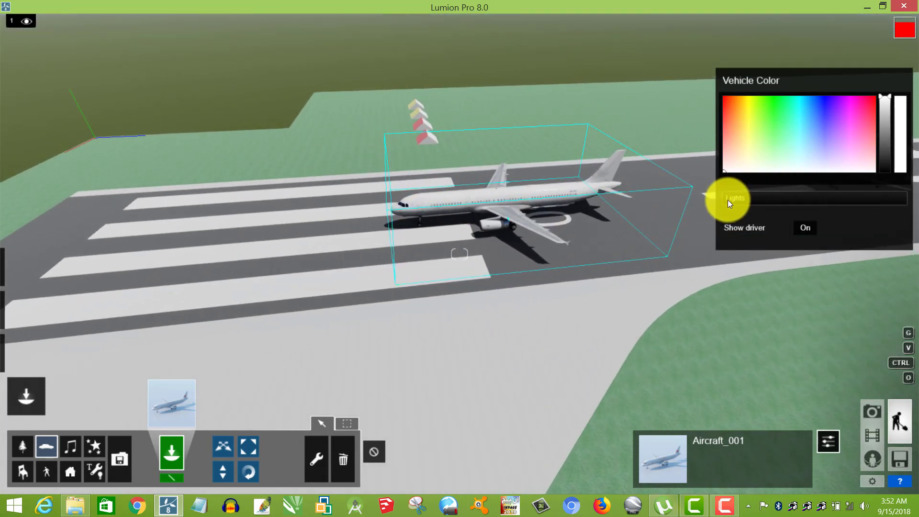
Raise the aircraft's Lights to about a quarter, try green and blue vehicle colors, and settle on orange.
mouse_move(741, 199)
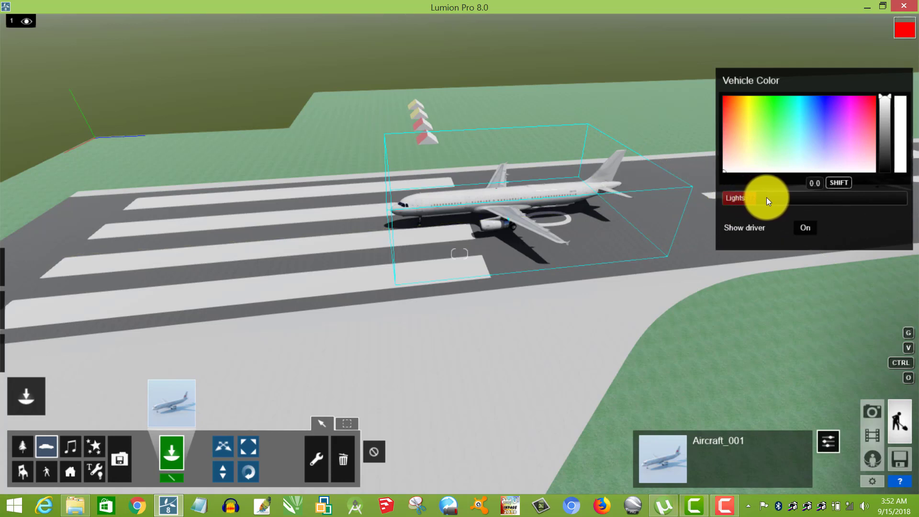
left_click(780, 125)
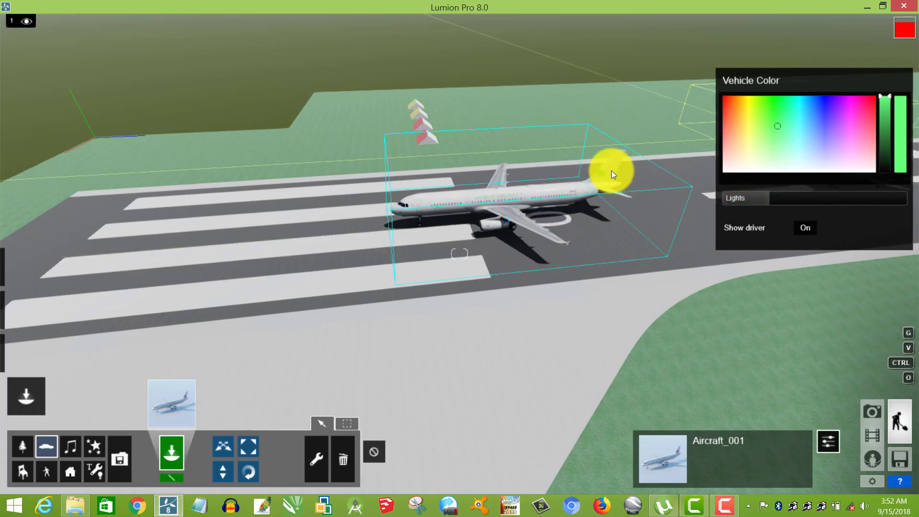
mouse_move(605, 185)
right_mouse_down()
mouse_move(610, 199)
mouse_move(570, 173)
mouse_move(822, 122)
right_mouse_up()
left_click(825, 122)
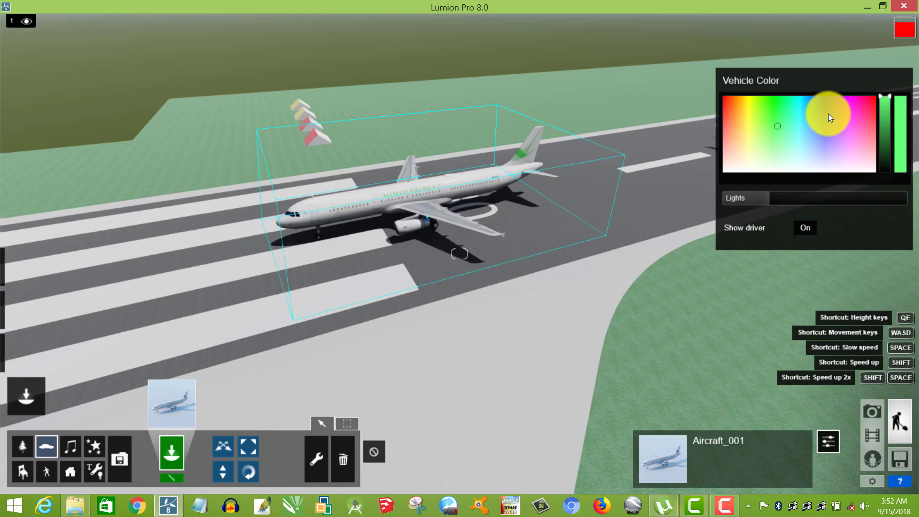
left_click(780, 137)
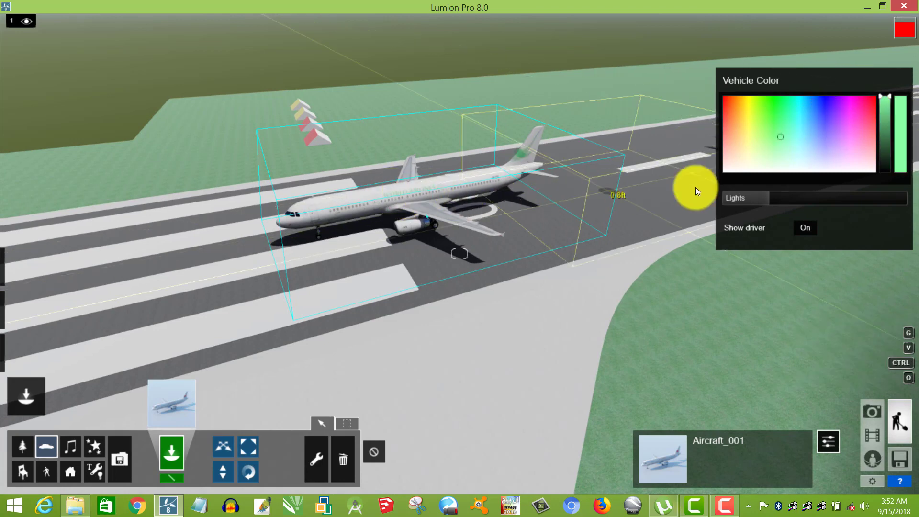
left_click(732, 106)
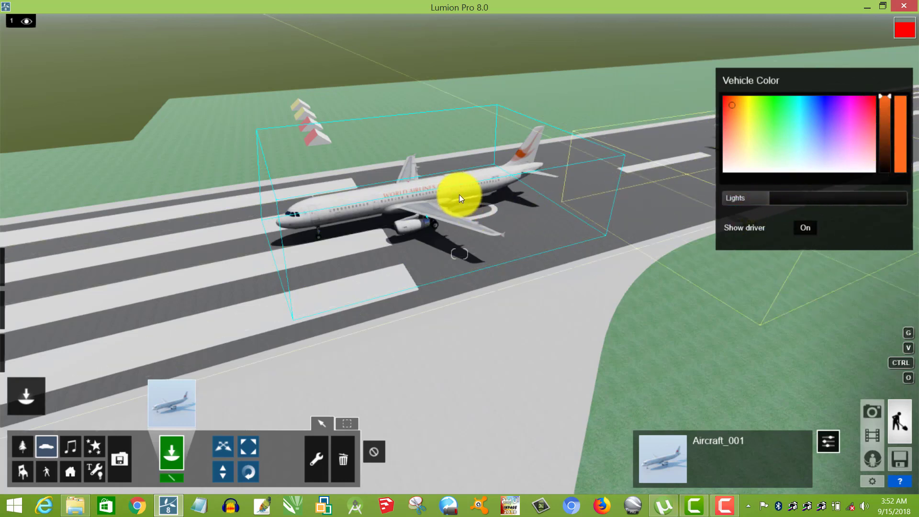
Examine the aircraft's colored lettering, nose landing gear and cockpit windows up close.
key("w")
key("w")
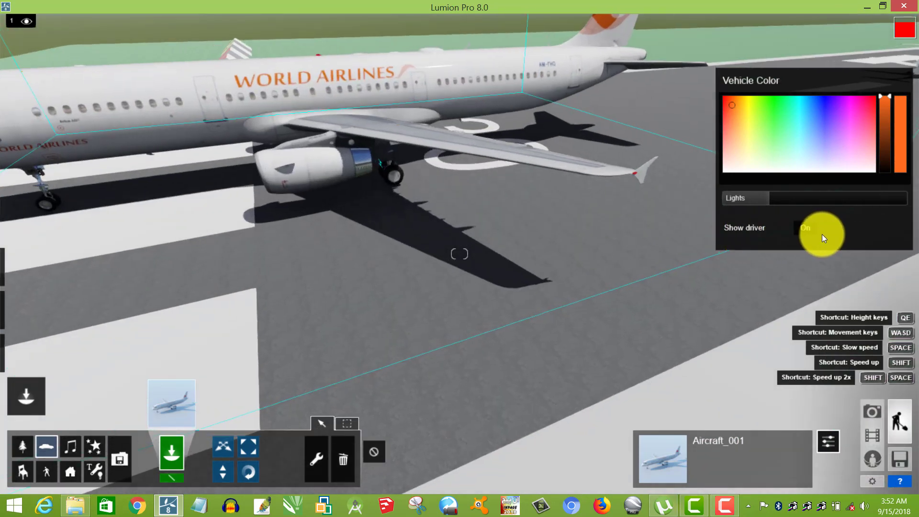
right_click_drag(275, 220, 376, 179)
scroll(386, 180, "up", 6)
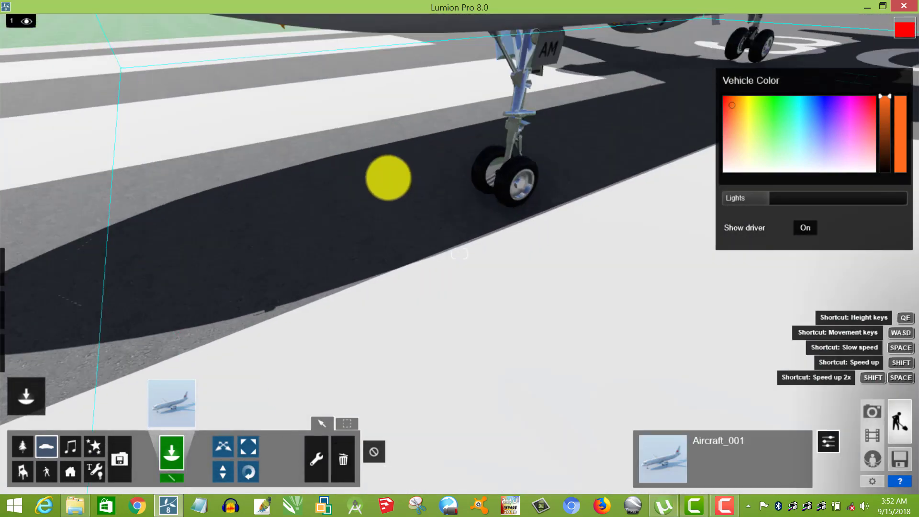
right_click_drag(389, 178, 389, 177)
key("q")
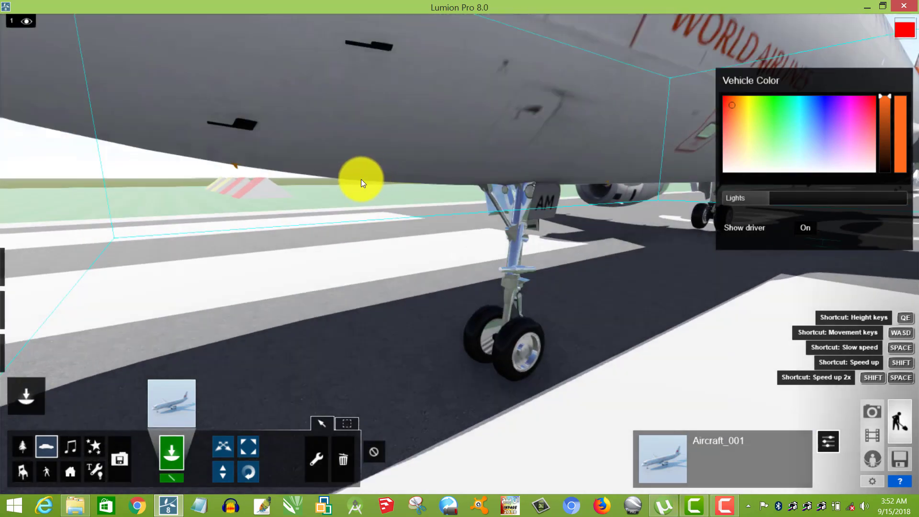
key("q")
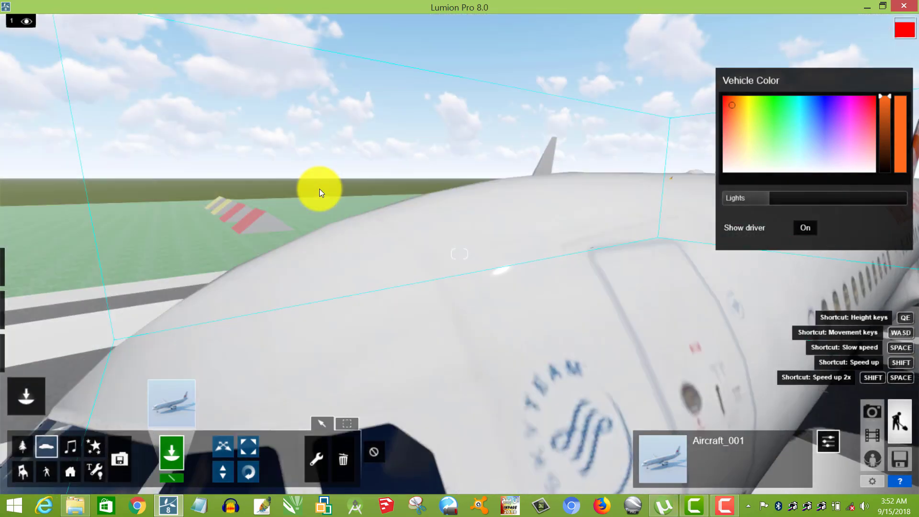
key("e")
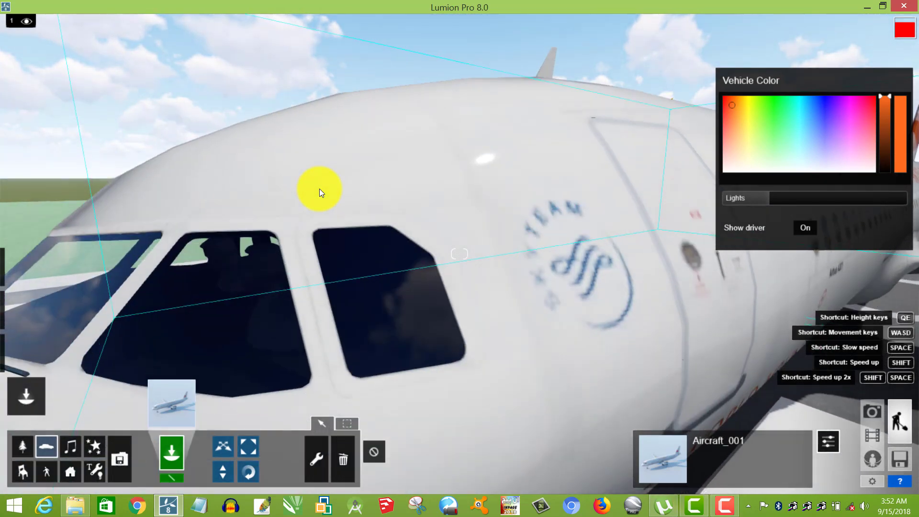
left_click_drag(320, 188, 464, 189)
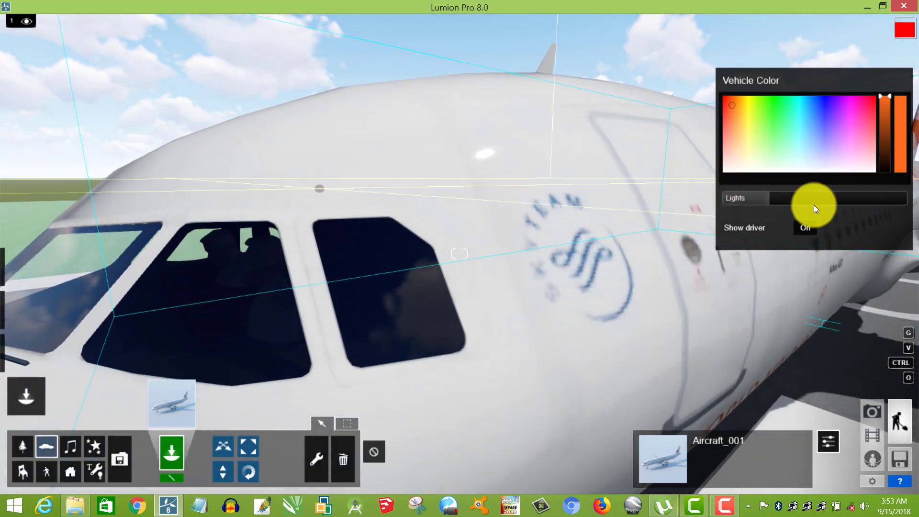
Toggle Show driver off and back on twice to compare the cockpit with and without pilots.
left_click(806, 228)
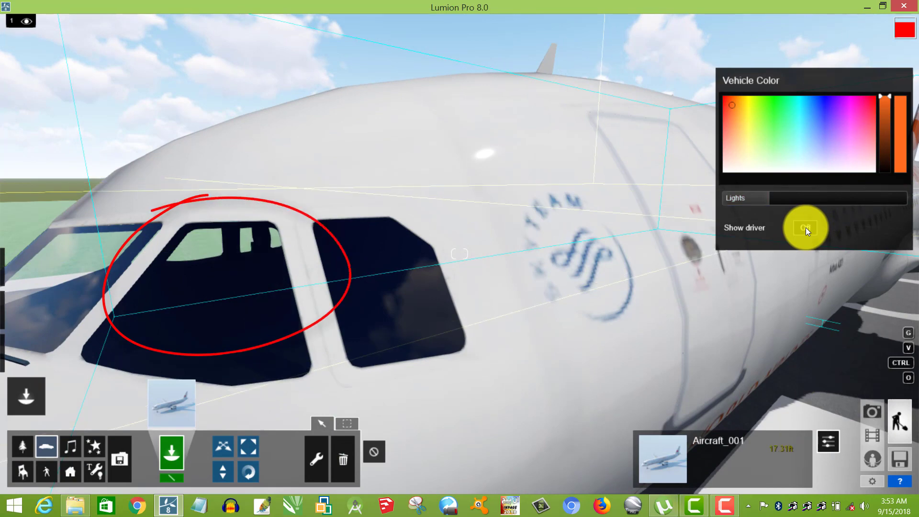
left_click(806, 228)
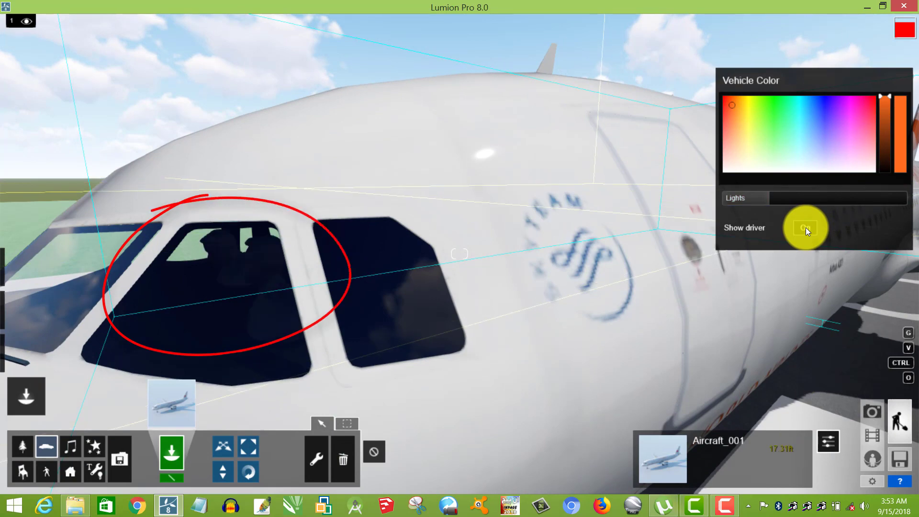
left_click(806, 228)
left_click(805, 228)
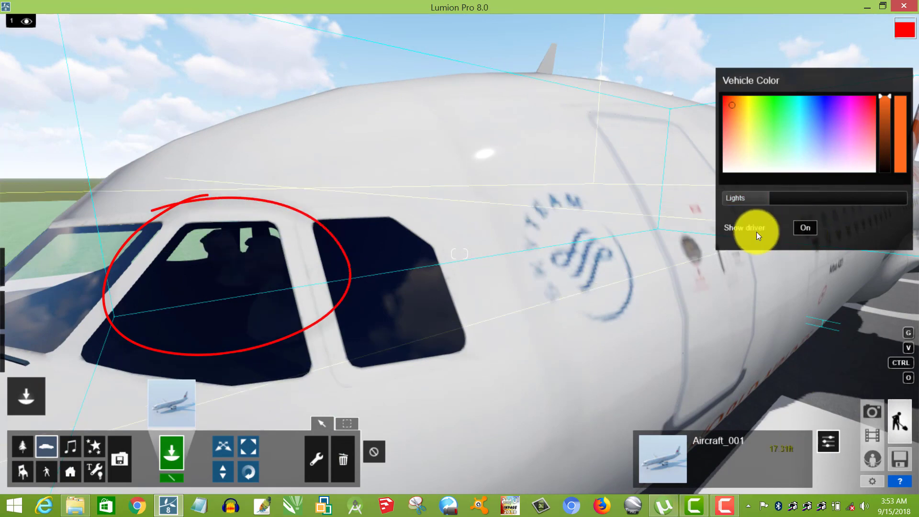
key("s")
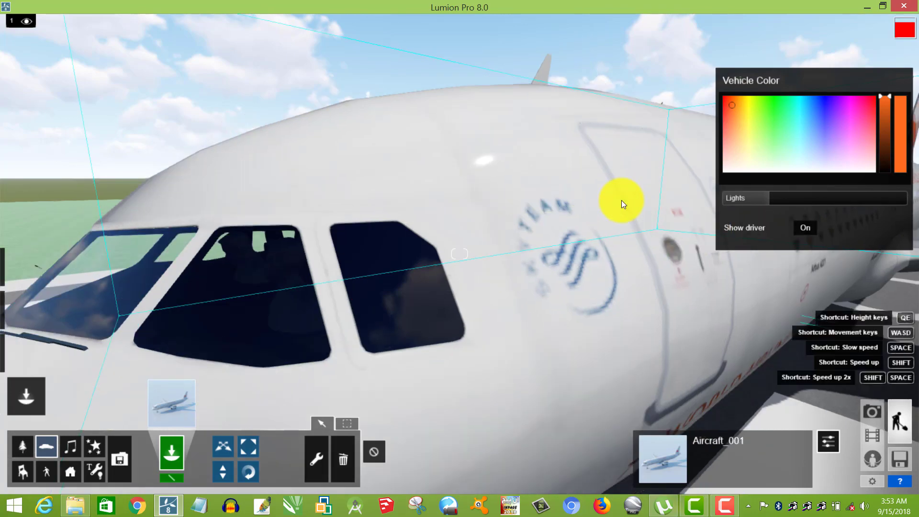
key("s")
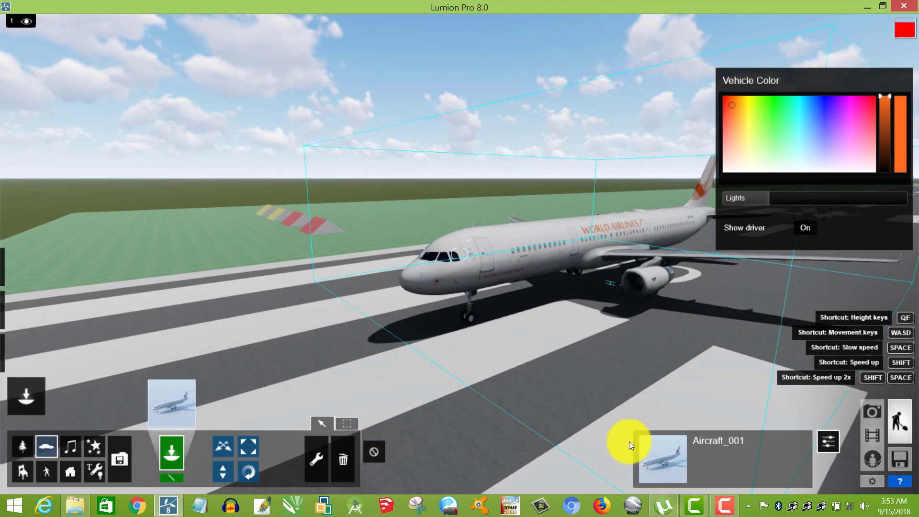
Delete all three existing flythrough clips from the movie timeline.
left_click(873, 435)
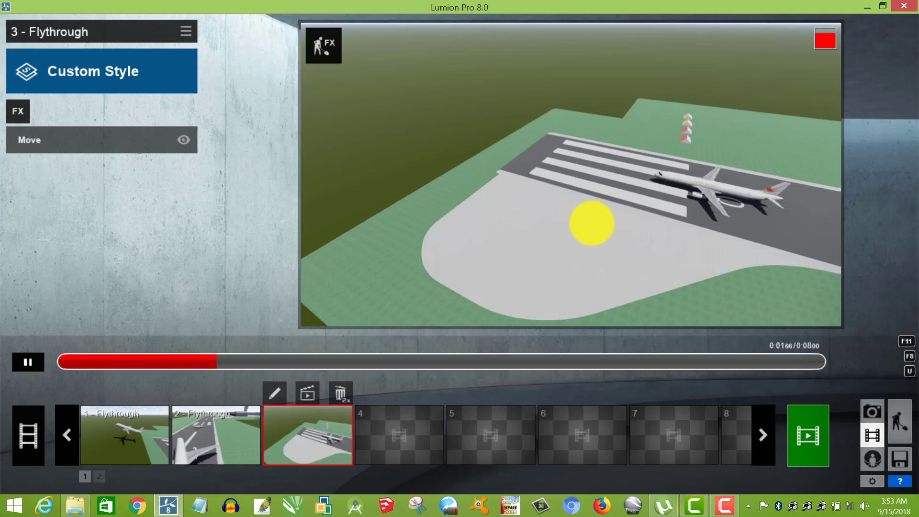
double_click(336, 395)
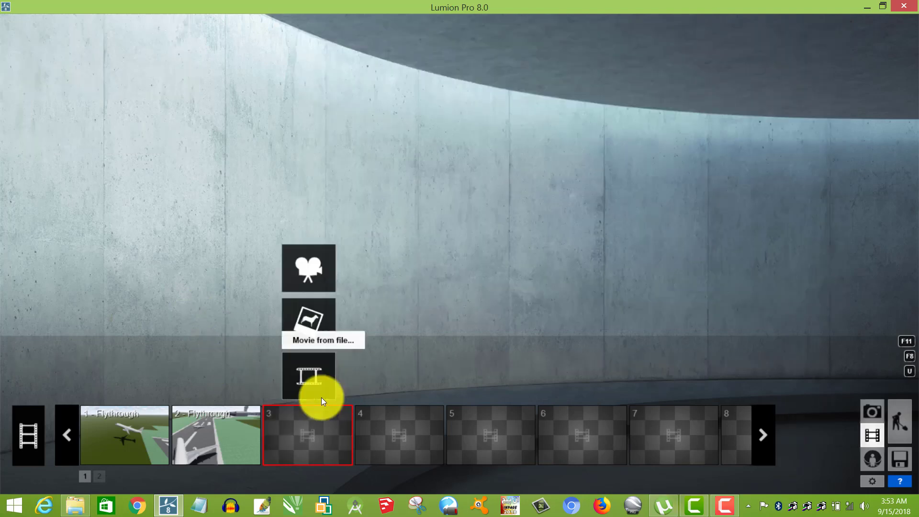
left_click(237, 411)
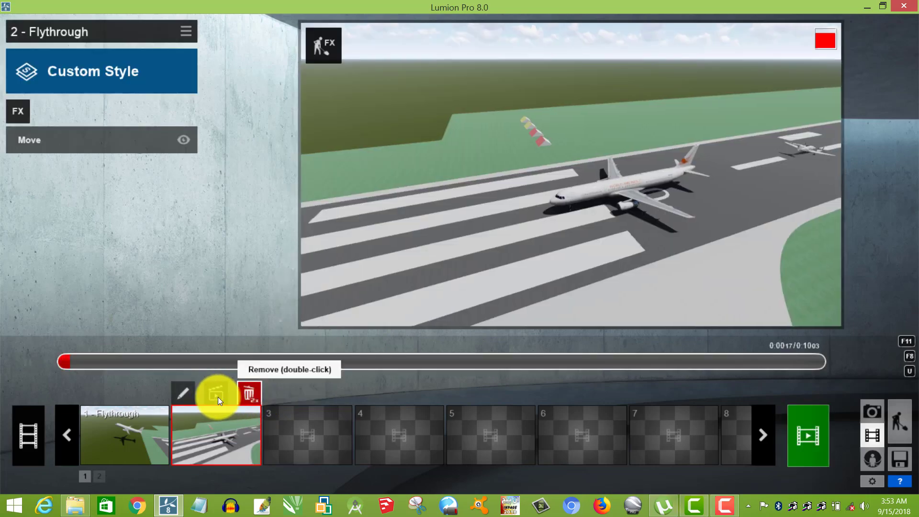
double_click(249, 396)
left_click(138, 414)
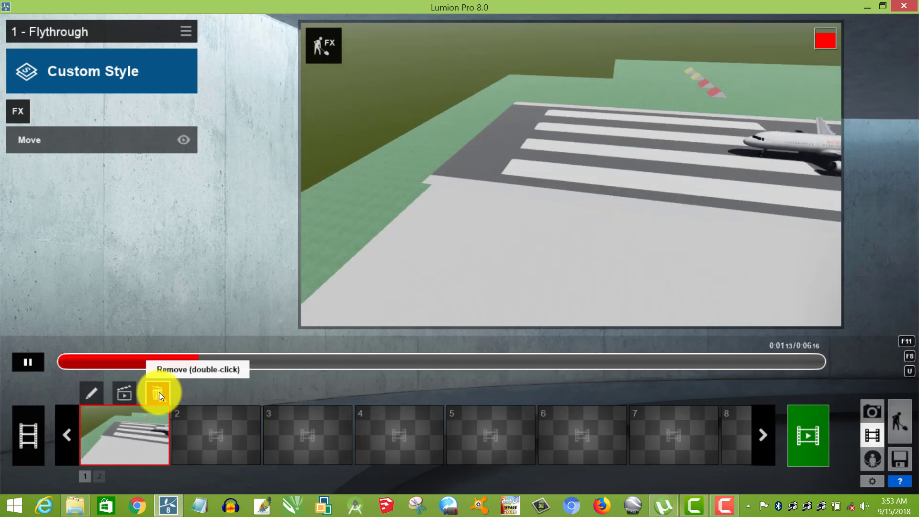
double_click(158, 394)
left_click(128, 270)
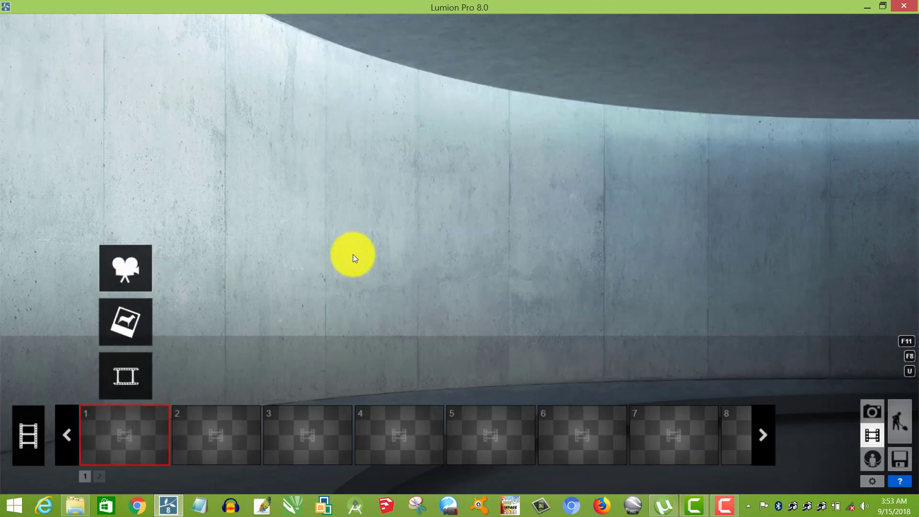
right_click_drag(568, 220, 599, 187)
scroll(579, 250, "up", 3)
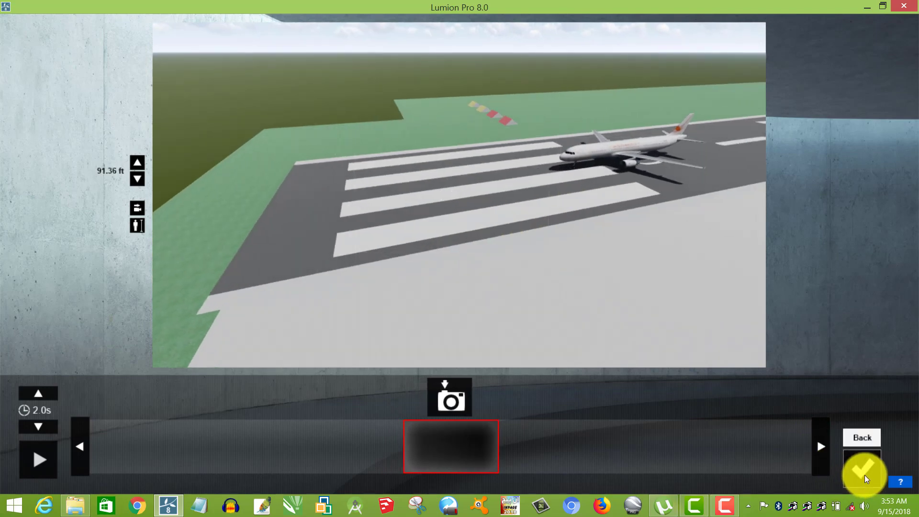
left_click(865, 475)
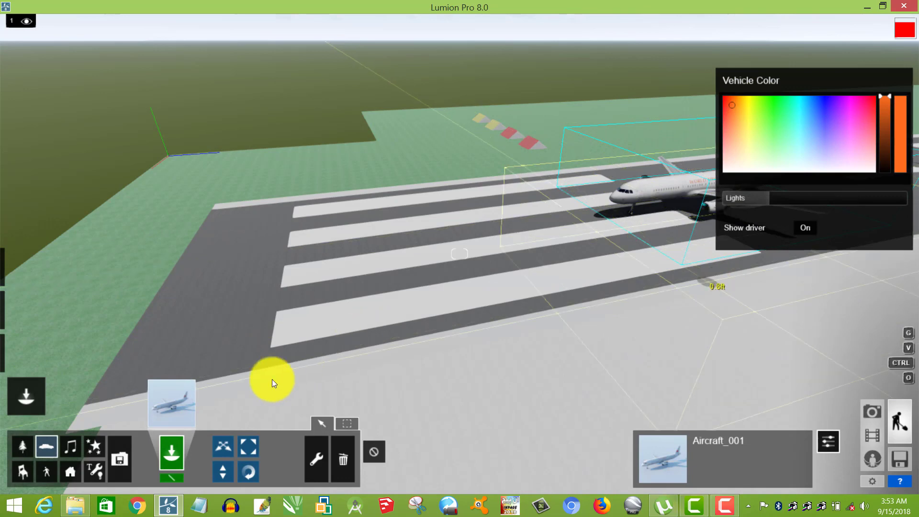
Choose the Airport_Exterior_Poland_001 sound from the sound library and place it at the aircraft's nose.
left_click(75, 446)
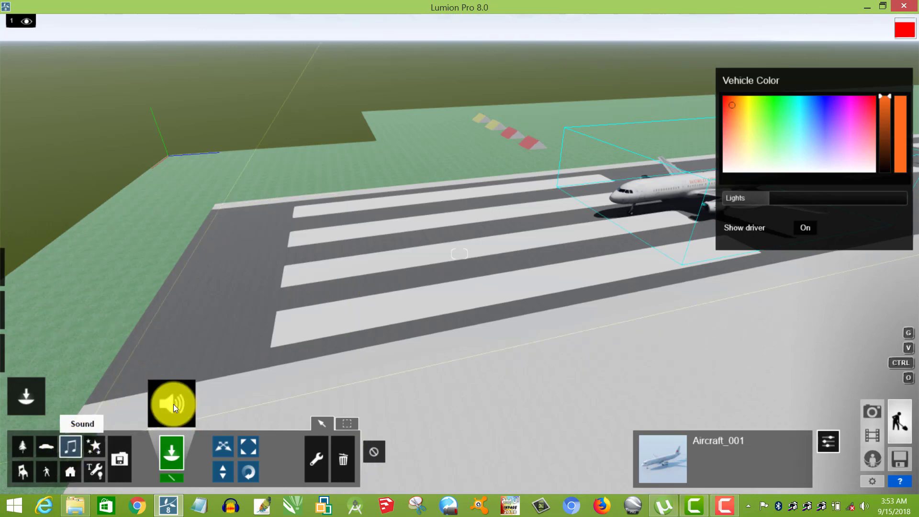
left_click(183, 376)
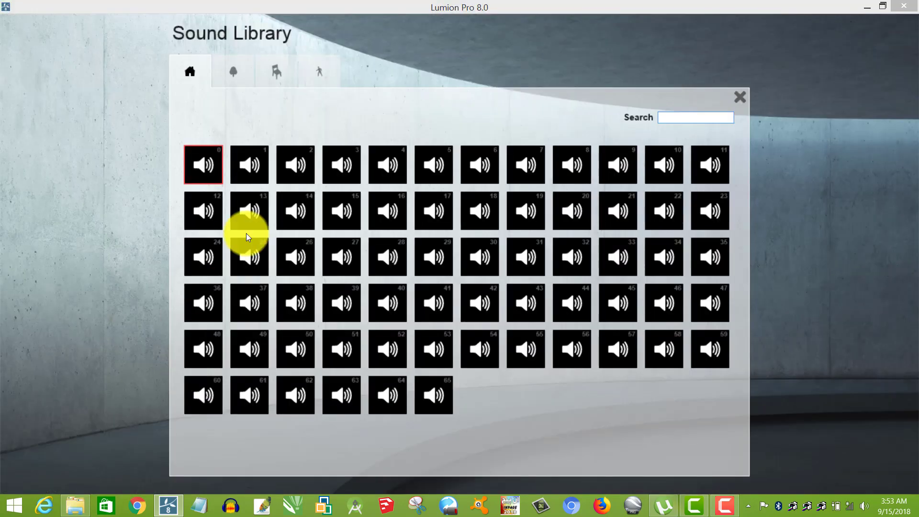
left_click(208, 162)
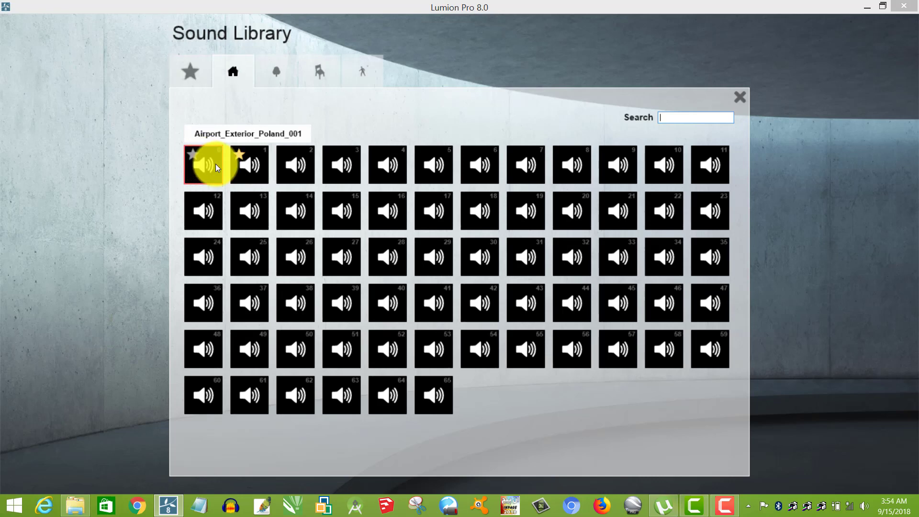
left_click(216, 164)
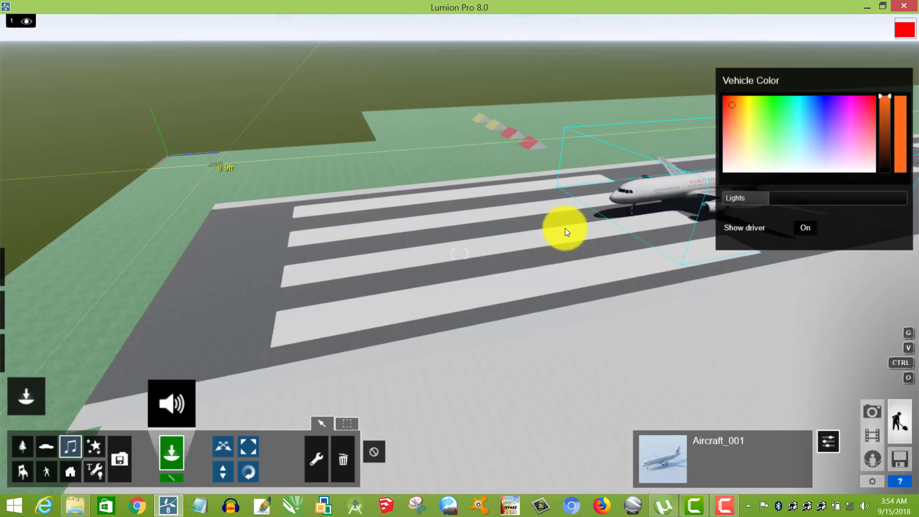
left_click(634, 192)
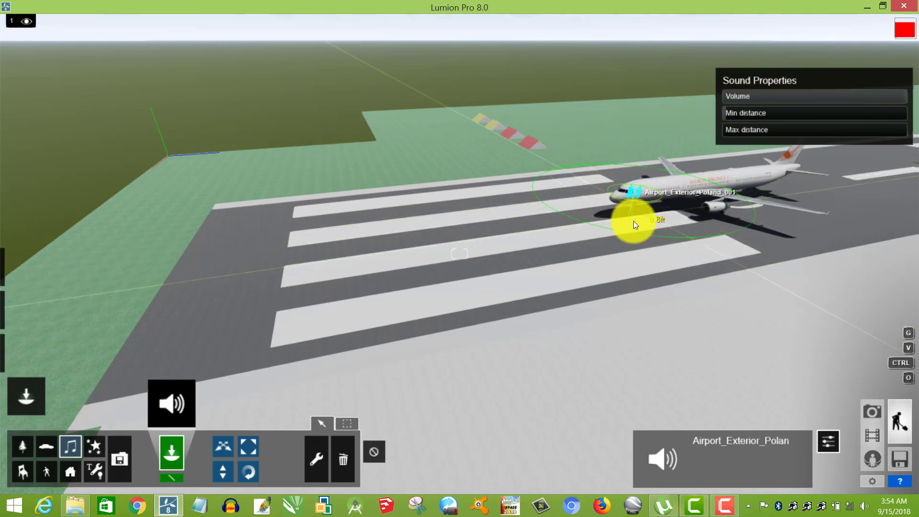
Raise the airport sound's Max distance to about 60 percent of its range and its Min distance to about 90 percent.
scroll(636, 220, "up", 2)
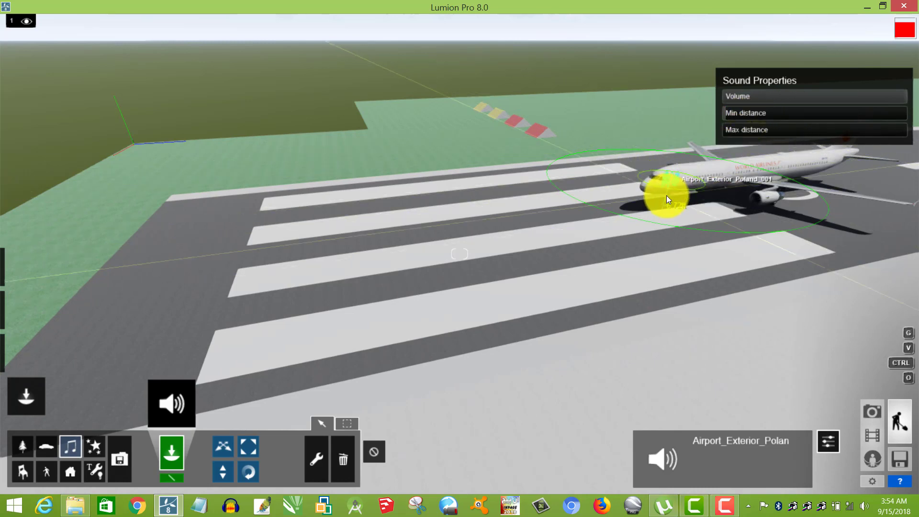
mouse_move(727, 111)
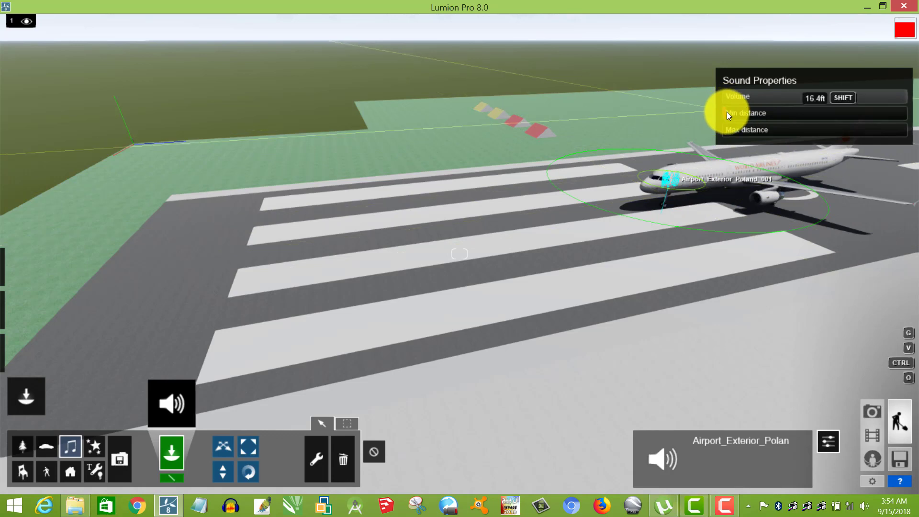
left_click_drag(752, 114, 796, 114)
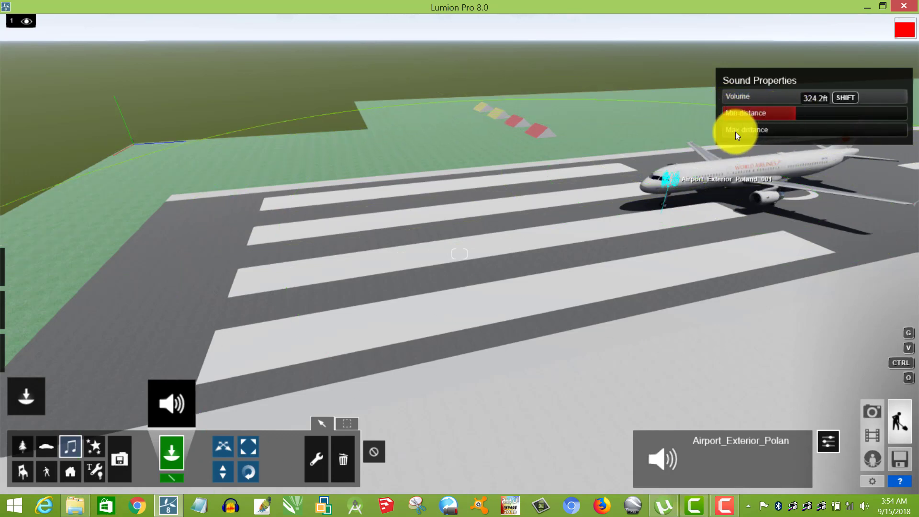
left_click_drag(744, 134, 837, 131)
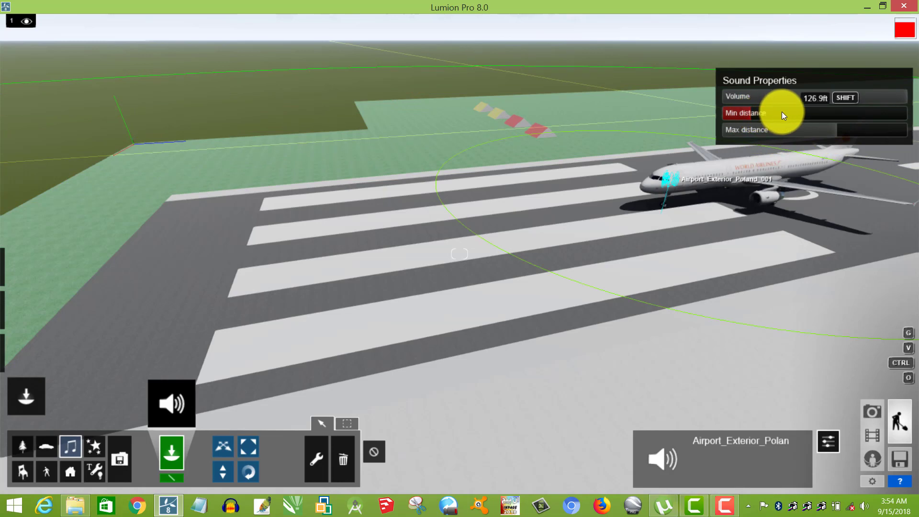
left_click_drag(853, 114, 889, 114)
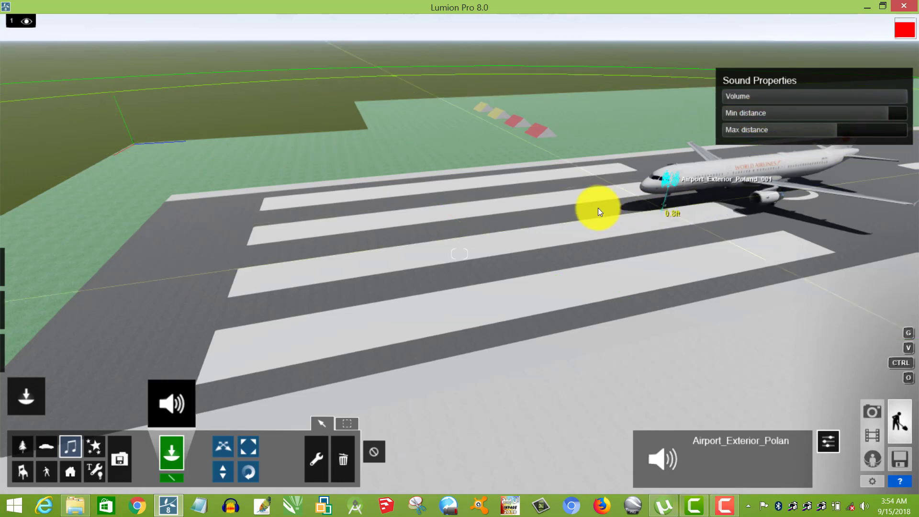
Select the airport sound and the aircraft together and combine them into one group.
key("s")
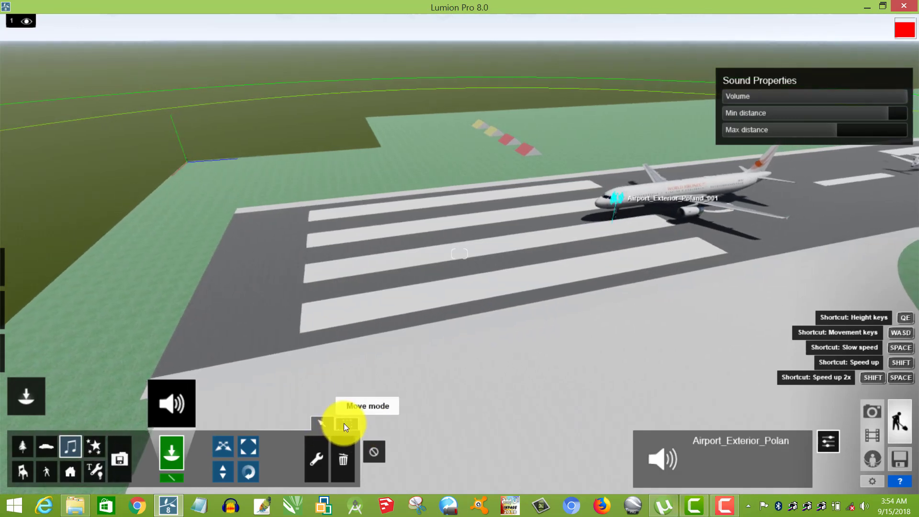
left_click(343, 423)
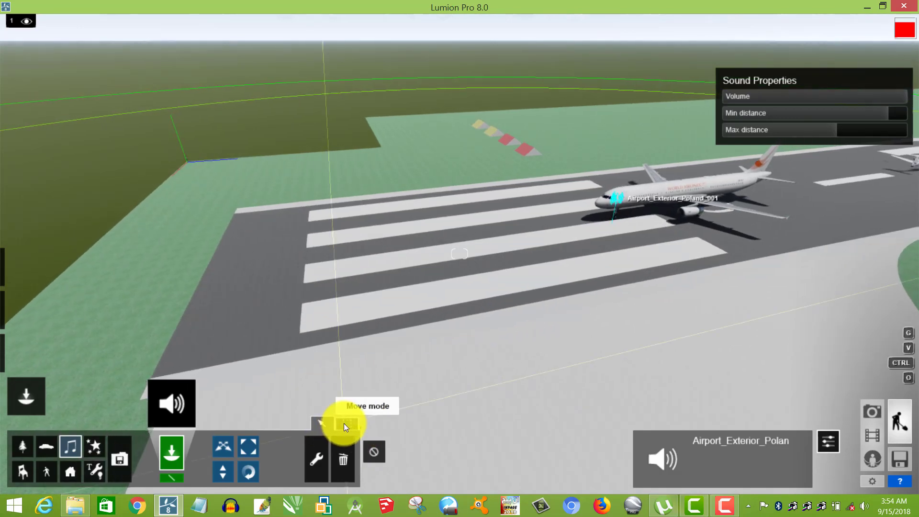
left_click(343, 425)
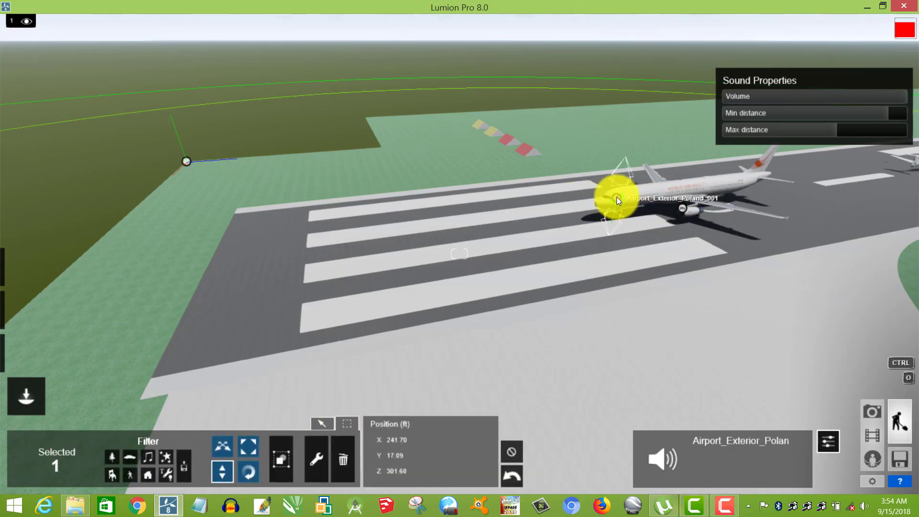
left_click(682, 208)
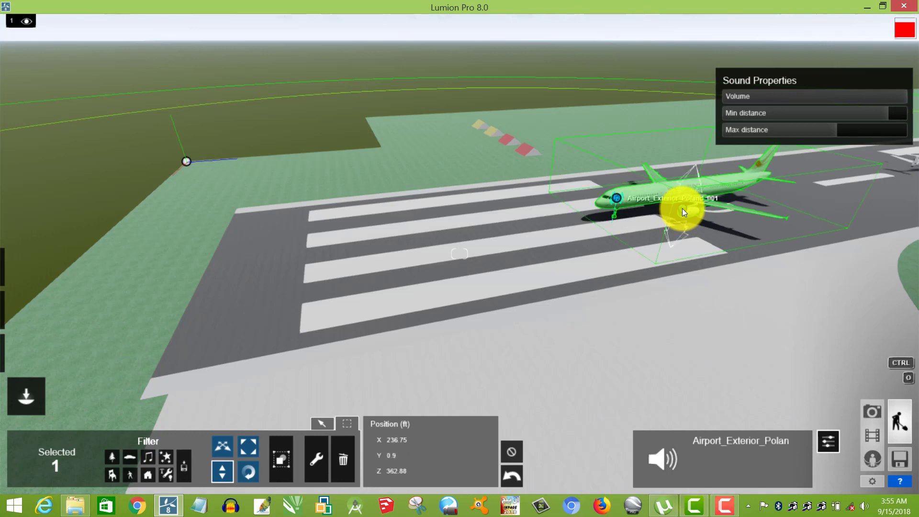
left_click(682, 209, "ctrl")
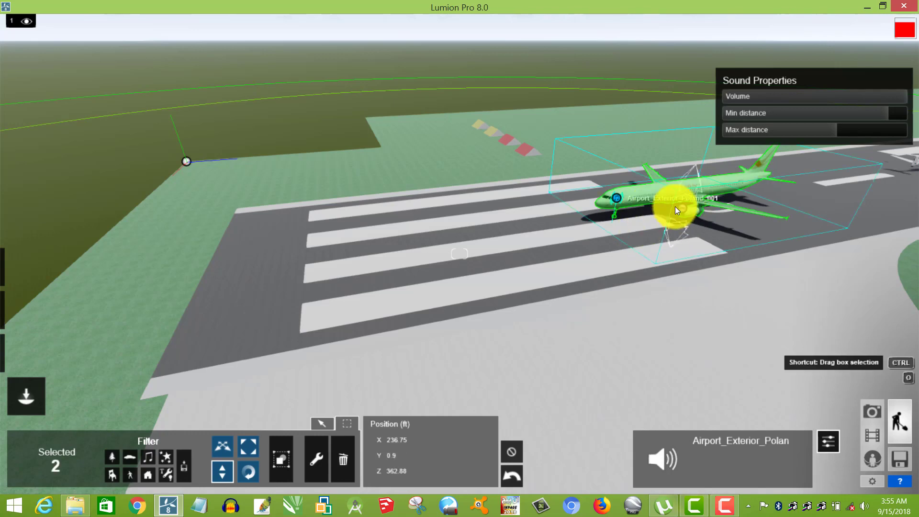
left_click(280, 459)
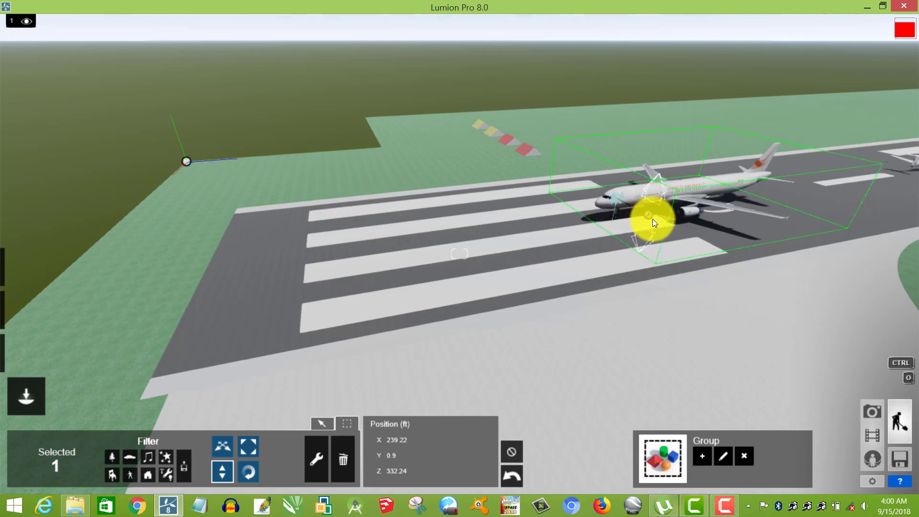
Raise the computer's speaker volume to about 94.
left_click(865, 508)
left_click_drag(863, 414, 865, 367)
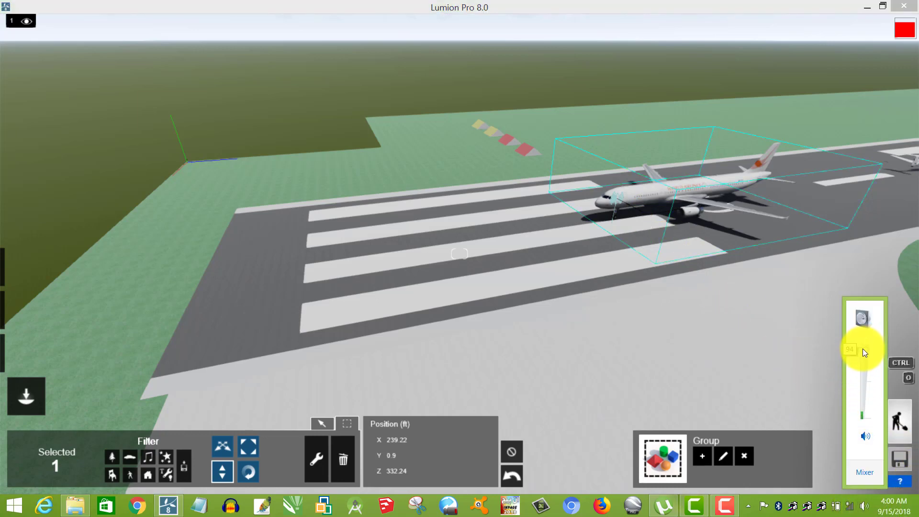
left_click(789, 412)
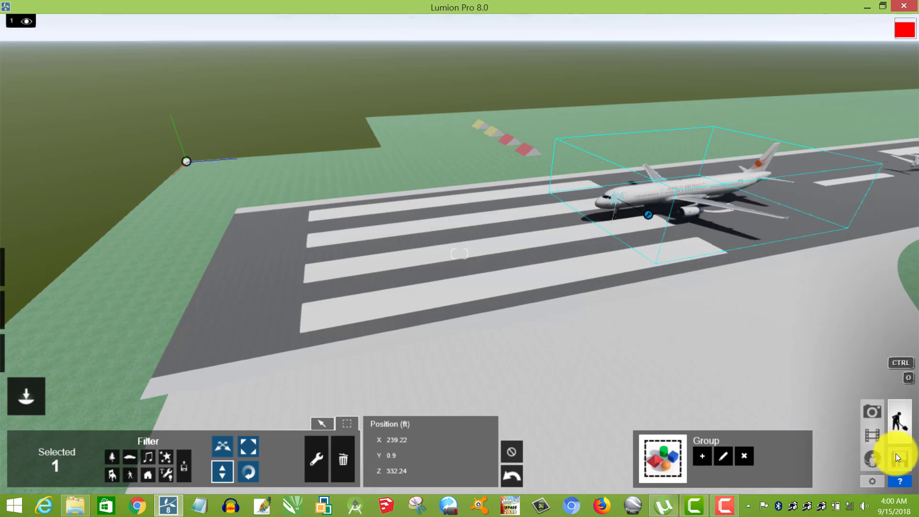
Record a flythrough in the first clip slot from three camera photos, turning the view from the aircraft towards and past the runway end.
left_click(874, 435)
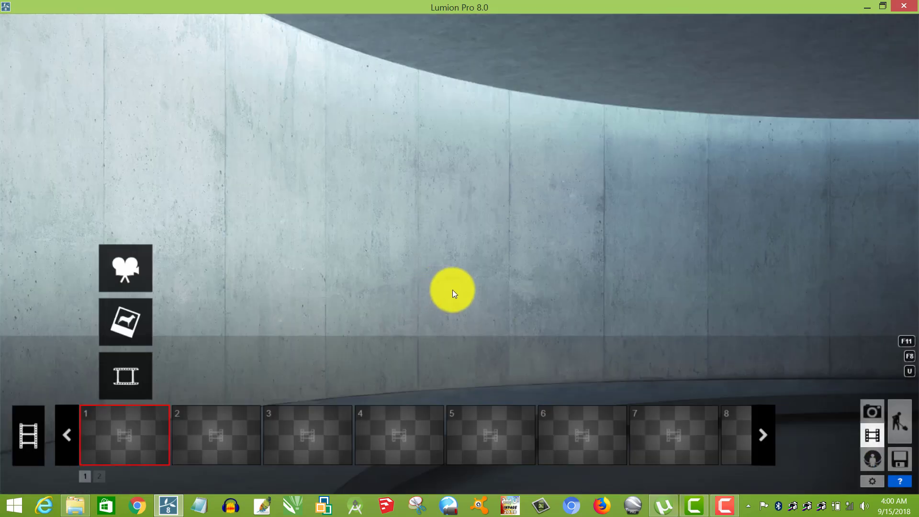
left_click(142, 269)
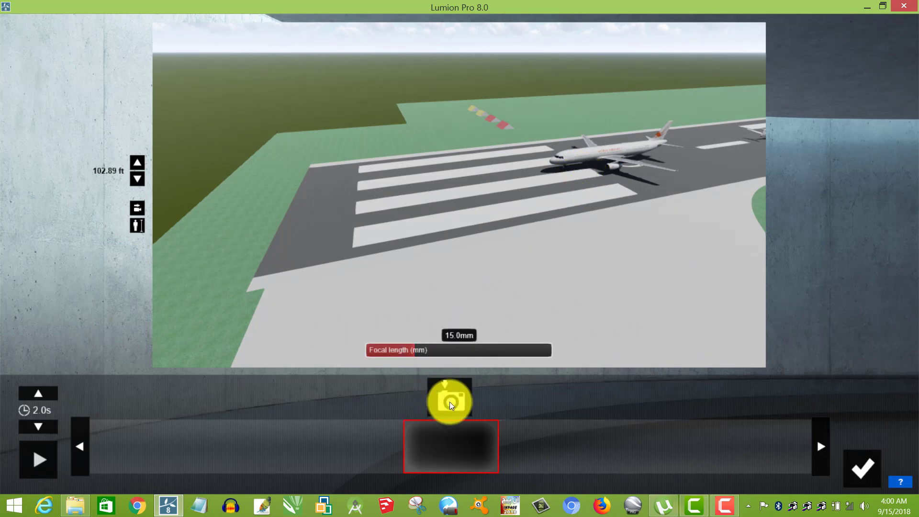
left_click(450, 402)
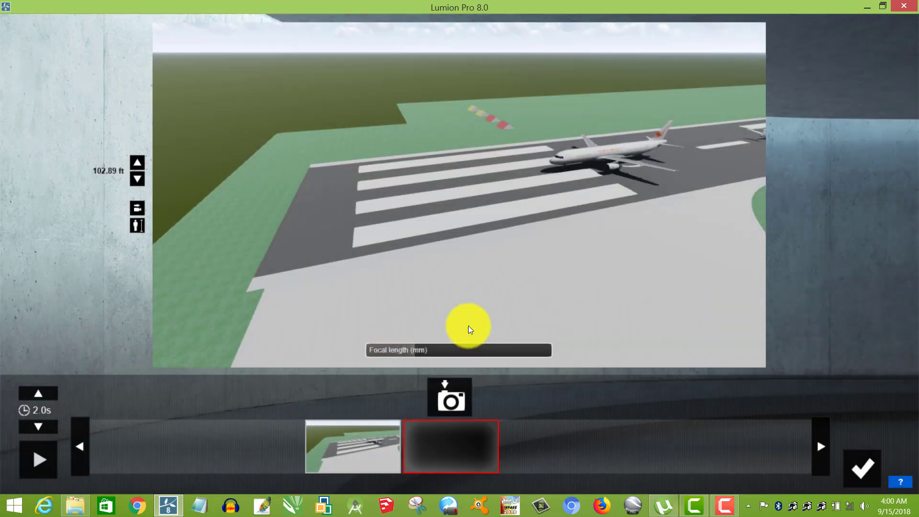
key("a")
right_click_drag(506, 206, 506, 204)
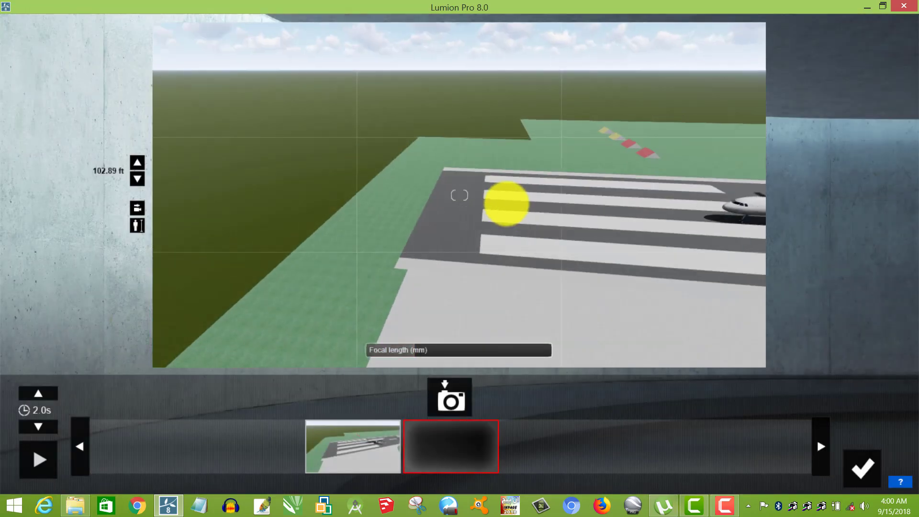
left_click(451, 401)
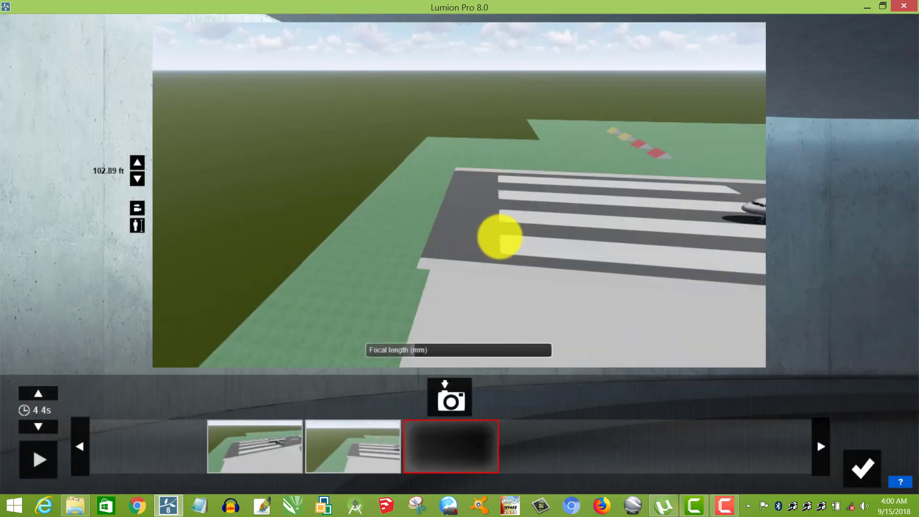
right_click_drag(500, 236, 503, 239)
left_click(451, 397)
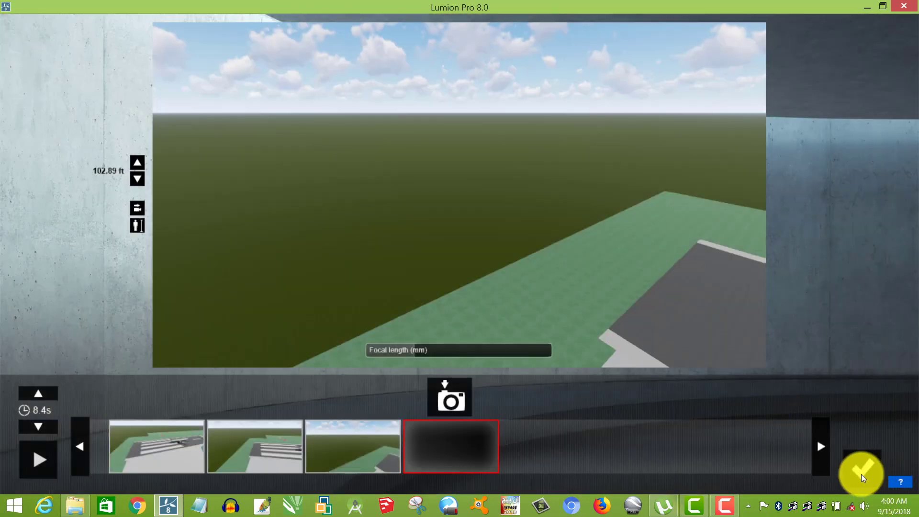
left_click(861, 475)
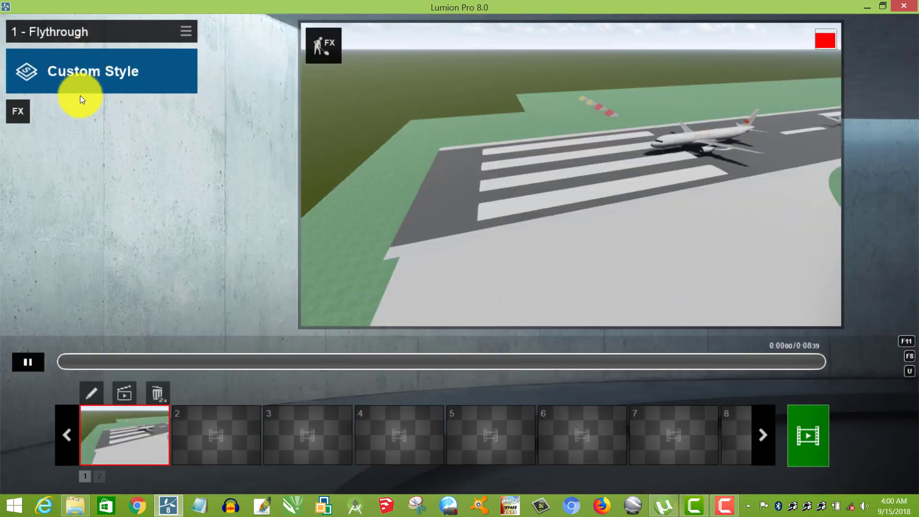
Add a Move effect to the first flythrough clip and open it for editing.
left_click(16, 109)
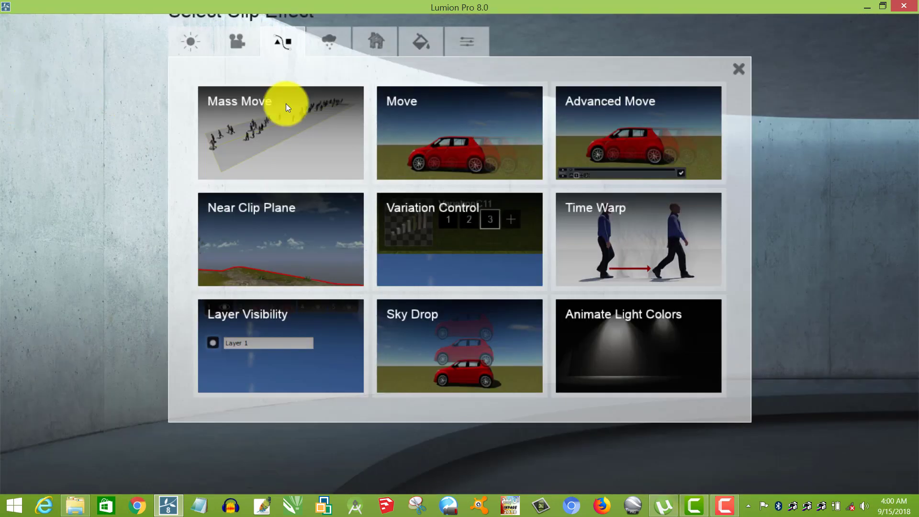
left_click(432, 117)
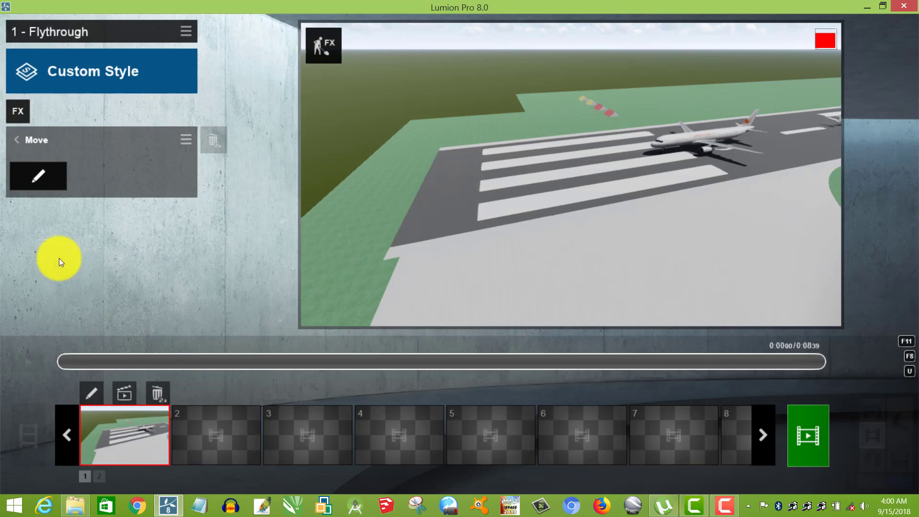
left_click(47, 174)
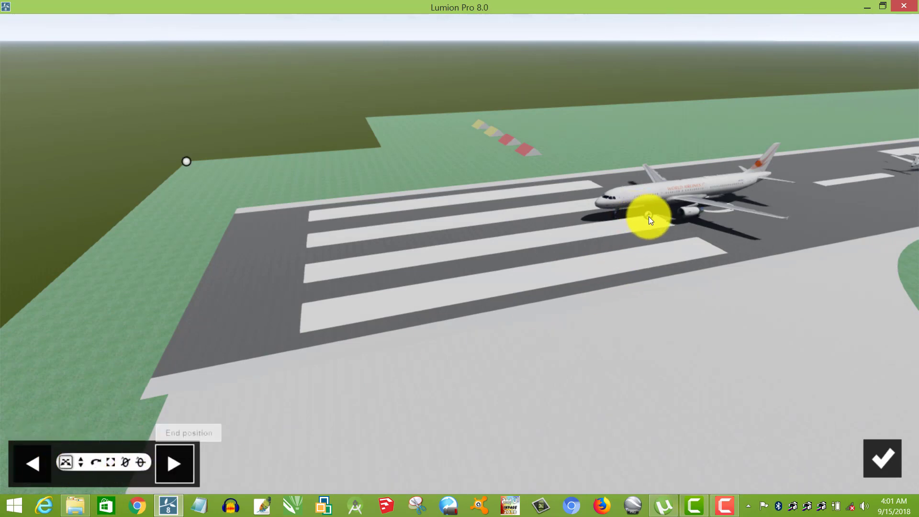
Set the aircraft group's end position on the open ground far beyond the runway end, in line with the runway.
left_click(649, 218)
left_click_drag(539, 223, 178, 284)
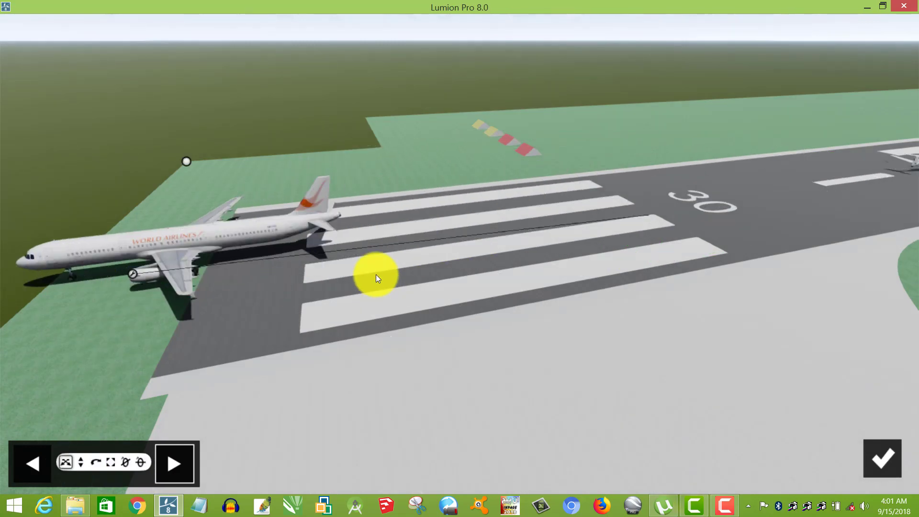
right_click_drag(400, 257, 605, 262)
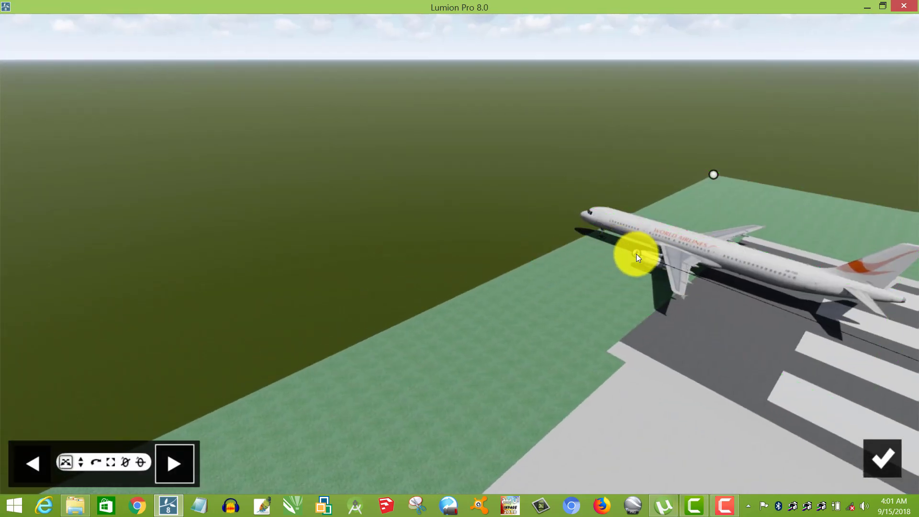
mouse_move(637, 254)
left_mouse_down()
mouse_move(452, 185)
mouse_move(282, 142)
left_mouse_up()
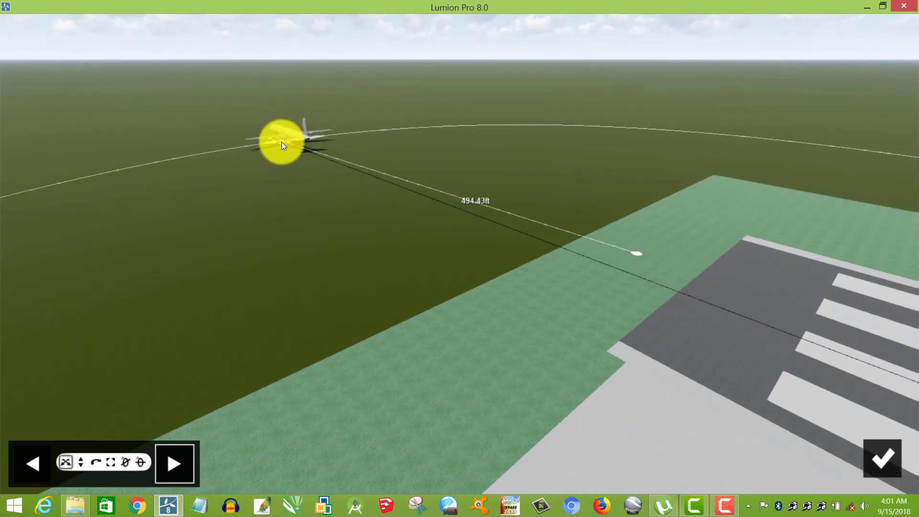
Lift the aircraft's end position off the ground with its nose pitched upward, and play the first clip.
left_click(81, 461)
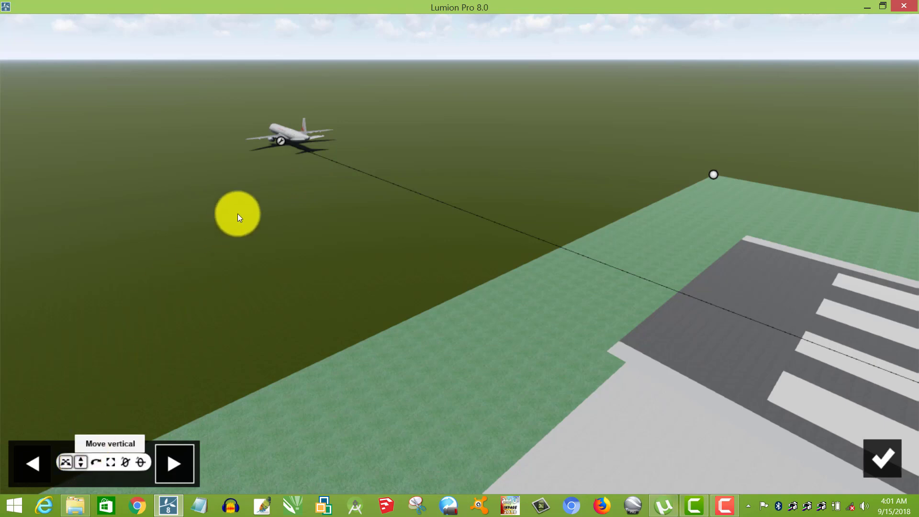
left_click(281, 138)
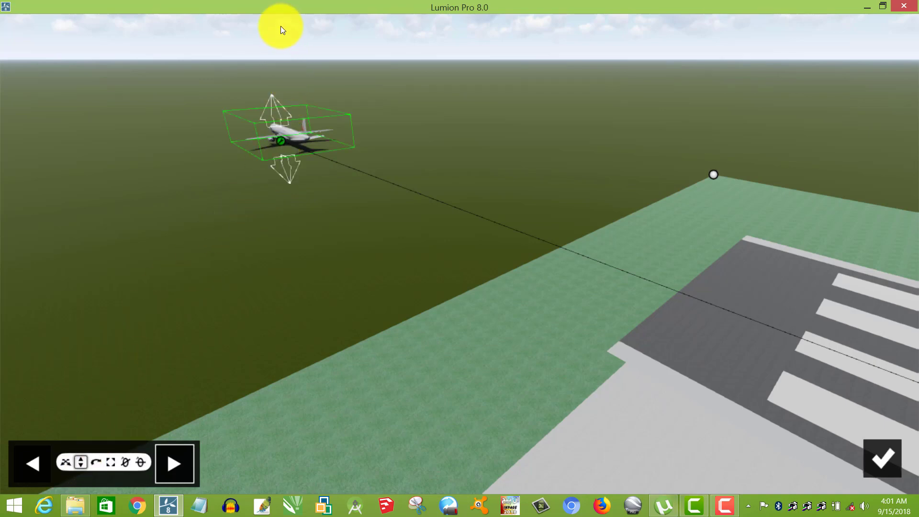
left_click_drag(281, 142, 274, 135)
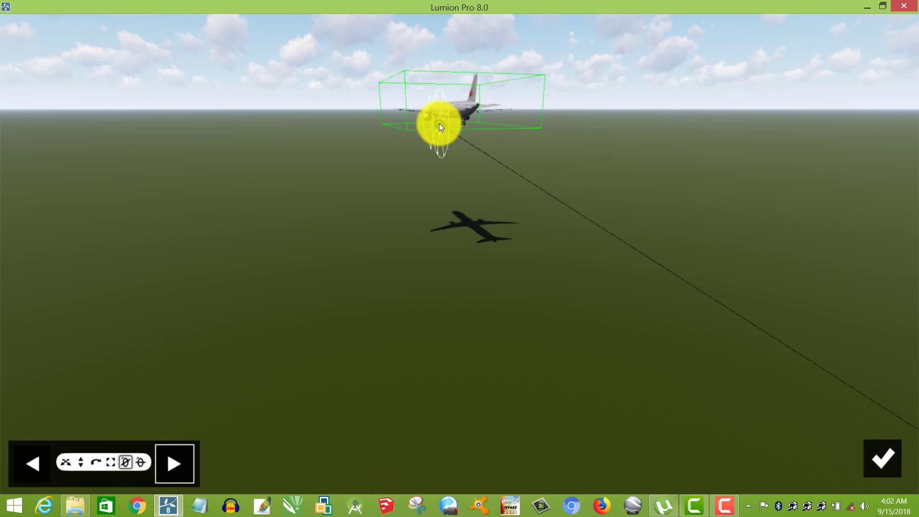
left_click_drag(437, 110, 494, 217)
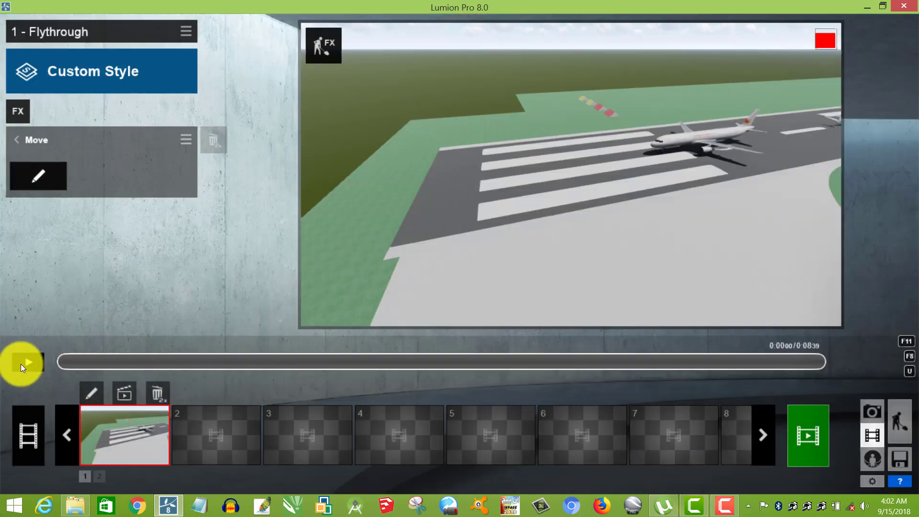
left_click(25, 363)
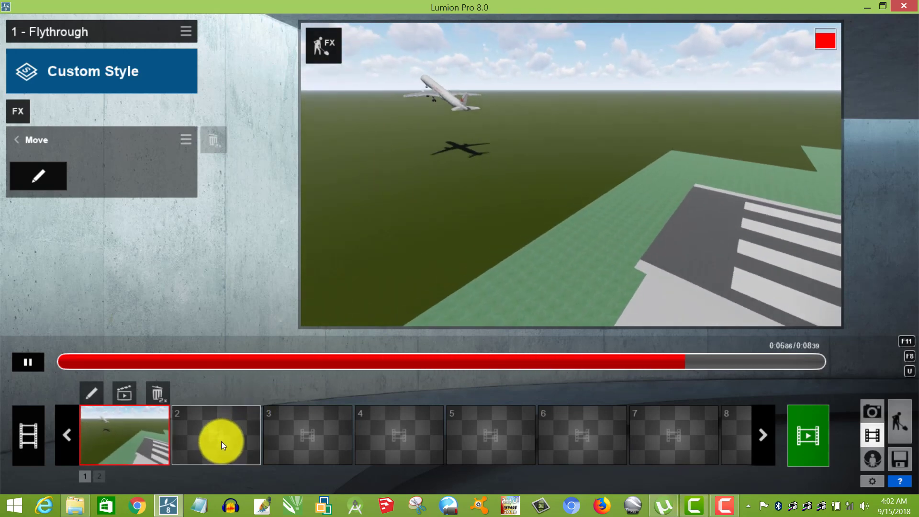
Record a flythrough in the second clip slot from three photos of the same closer view of the aircraft on the runway.
left_click(221, 442)
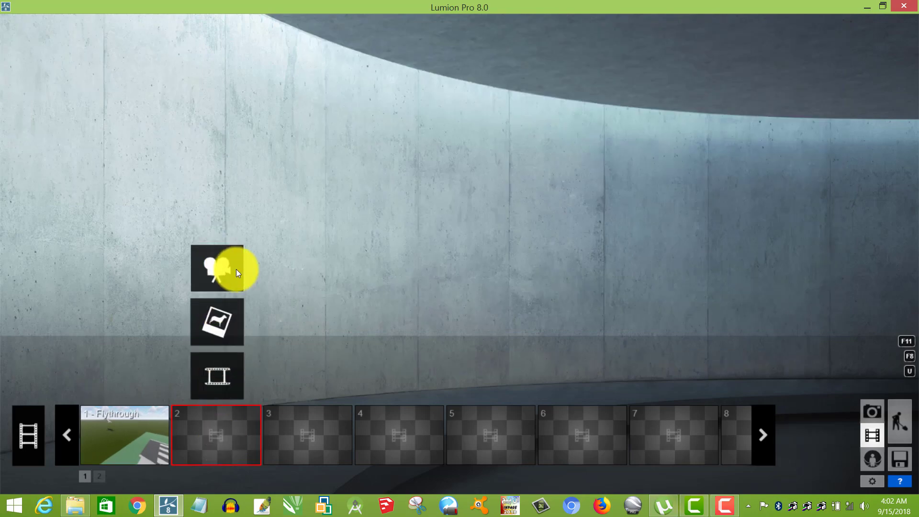
left_click(236, 271)
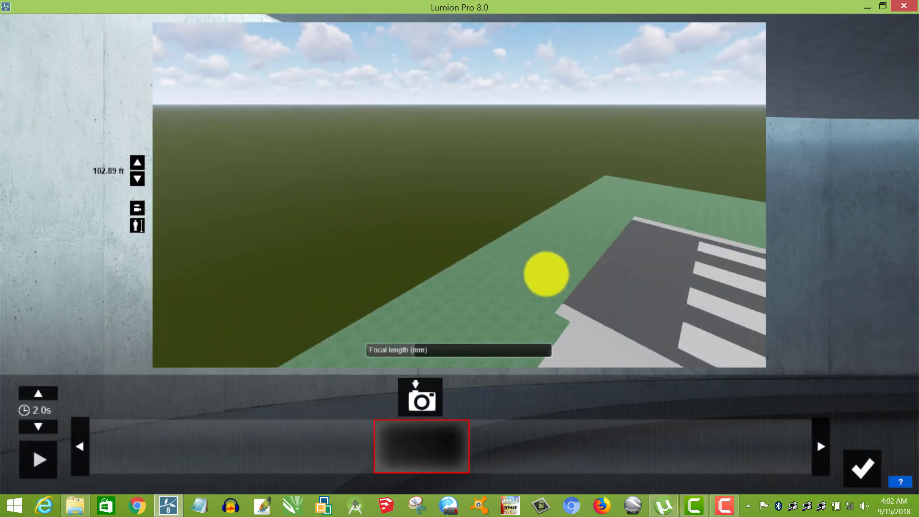
right_click_drag(531, 273, 550, 273)
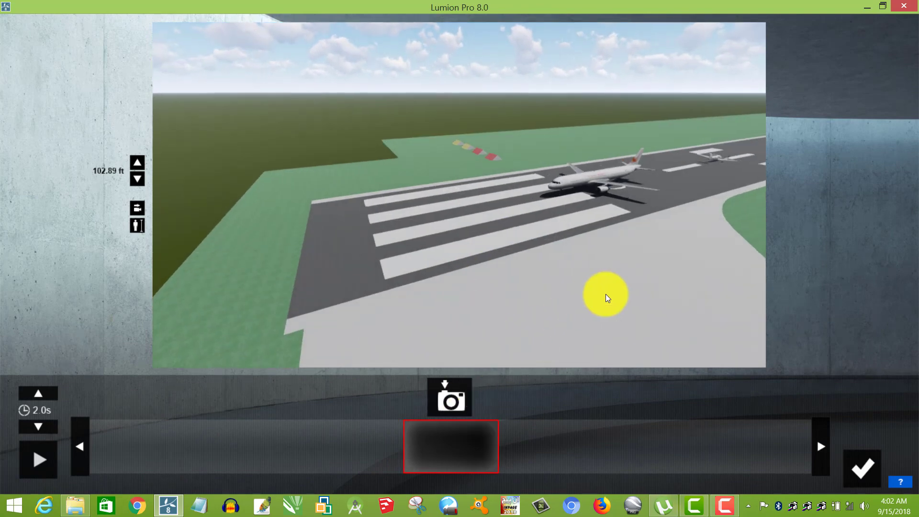
right_click_drag(604, 260, 610, 213)
key("d")
key("d")
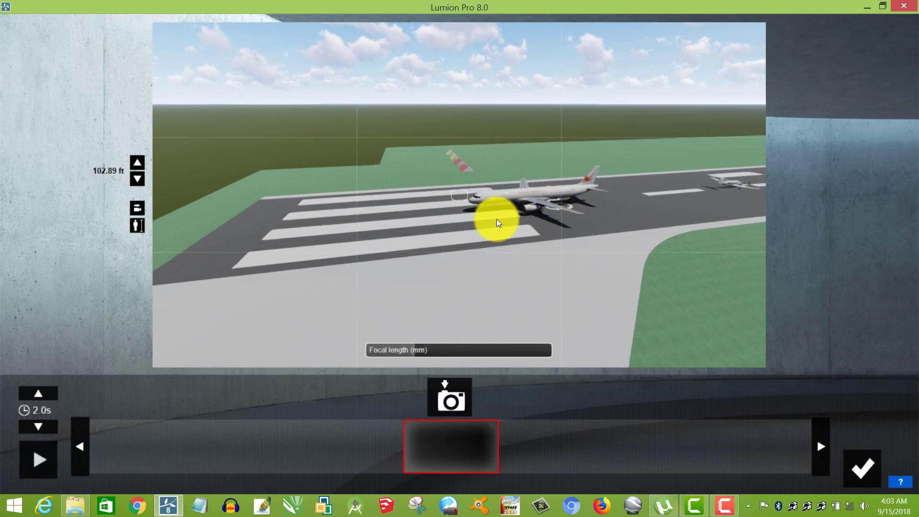
key("w")
right_click_drag(504, 242, 476, 223)
key("w")
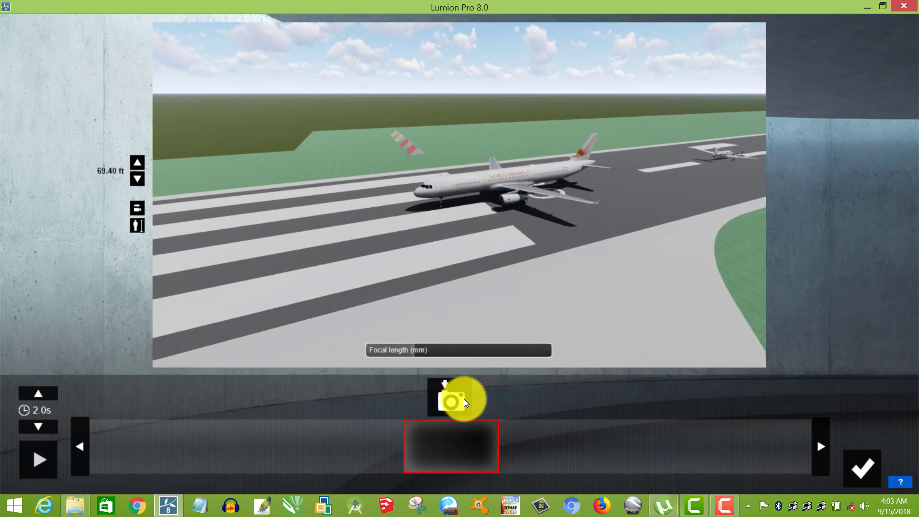
left_click(465, 402)
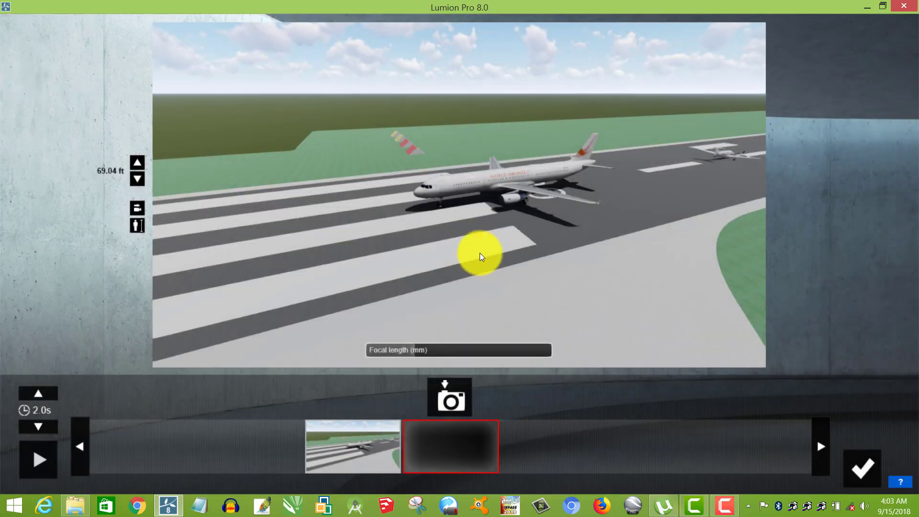
left_click(454, 398)
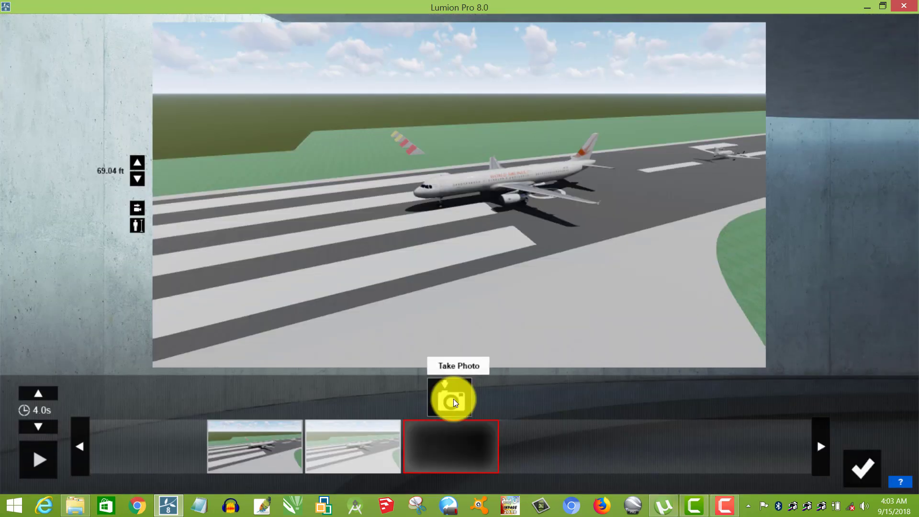
left_click(454, 398)
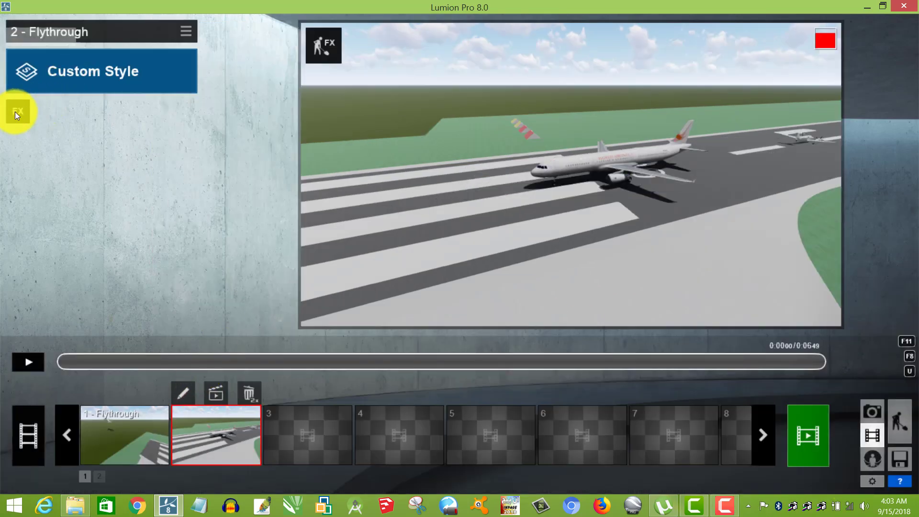
Add a Move effect to the second flythrough clip and open it for editing.
left_click(16, 112)
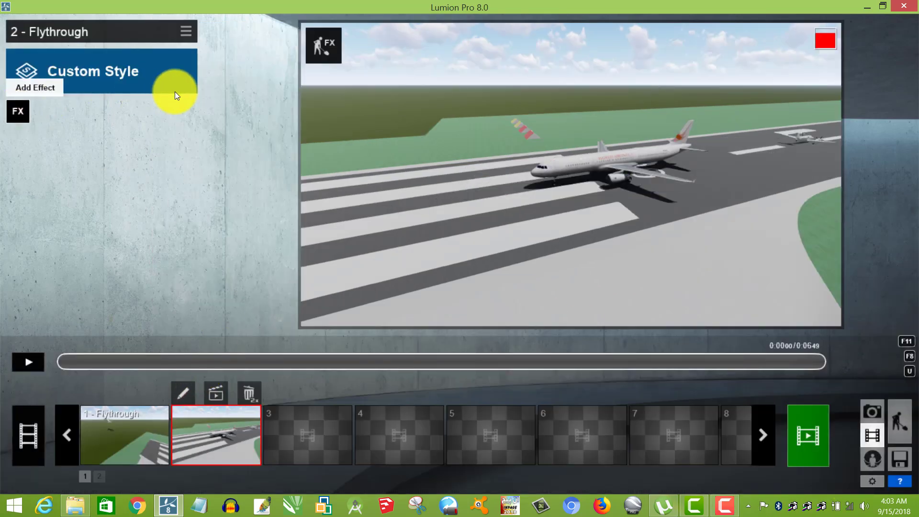
left_click(459, 152)
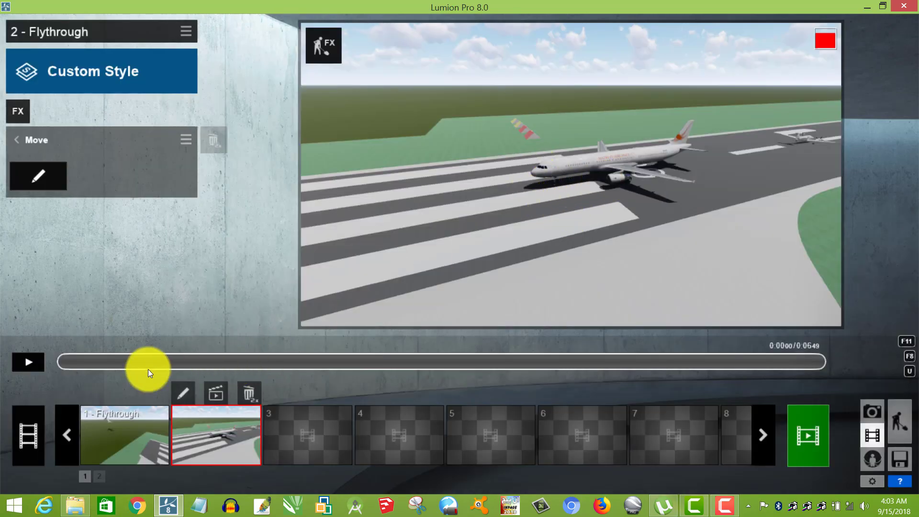
left_click(38, 176)
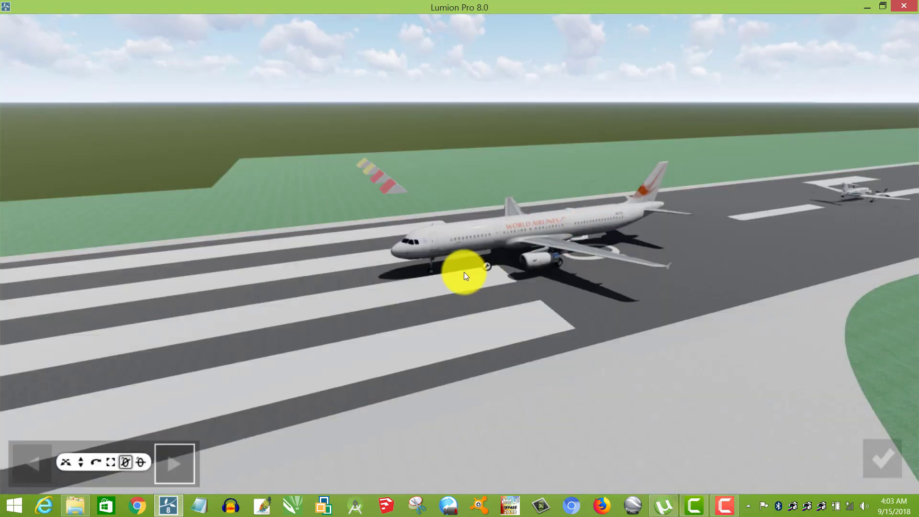
Shift the aircraft's end position in the second clip a short distance back along the runway, away from the striped end.
left_click(487, 266)
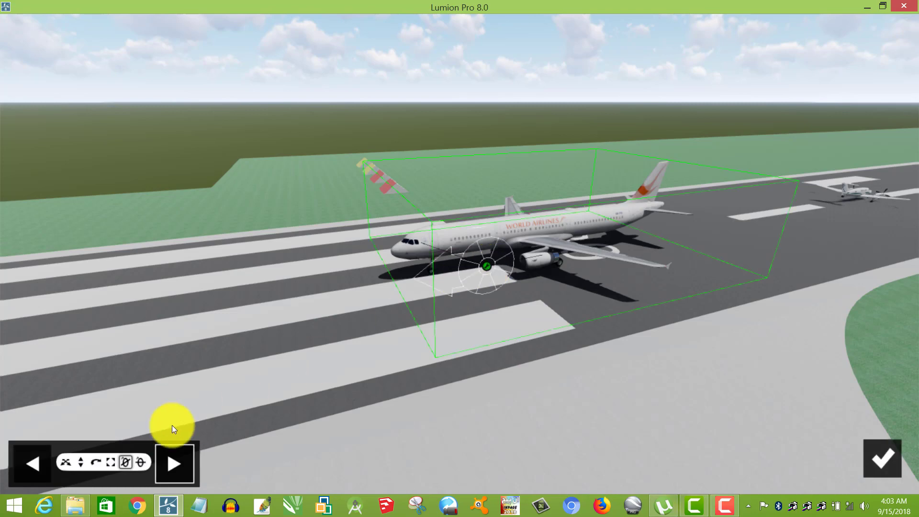
left_click(65, 463)
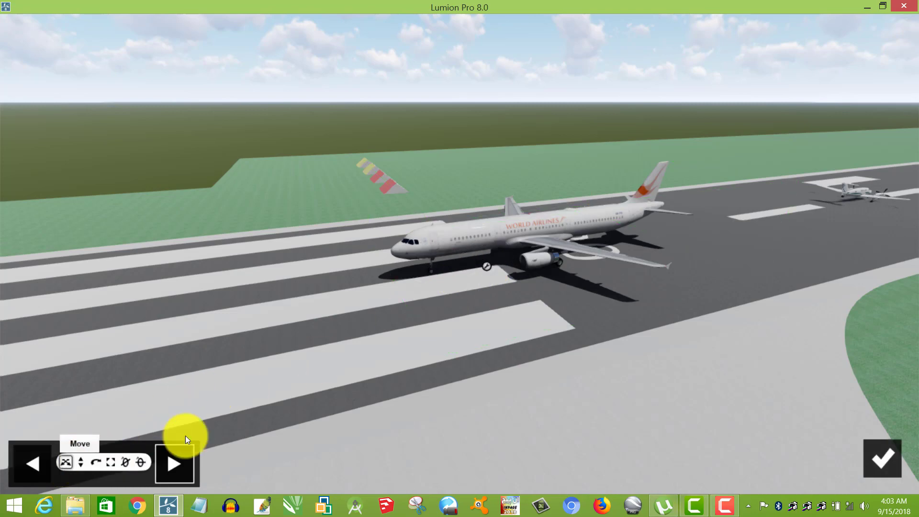
left_click(485, 266)
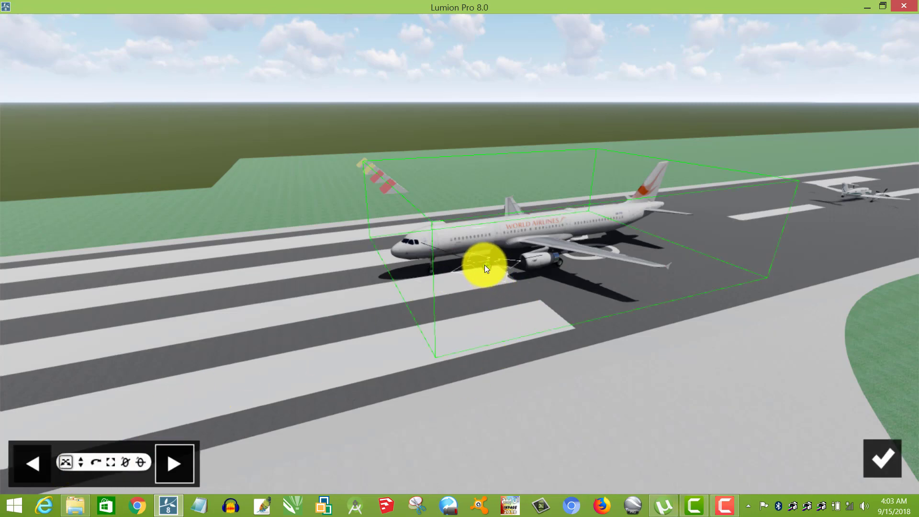
left_click_drag(522, 263, 587, 256)
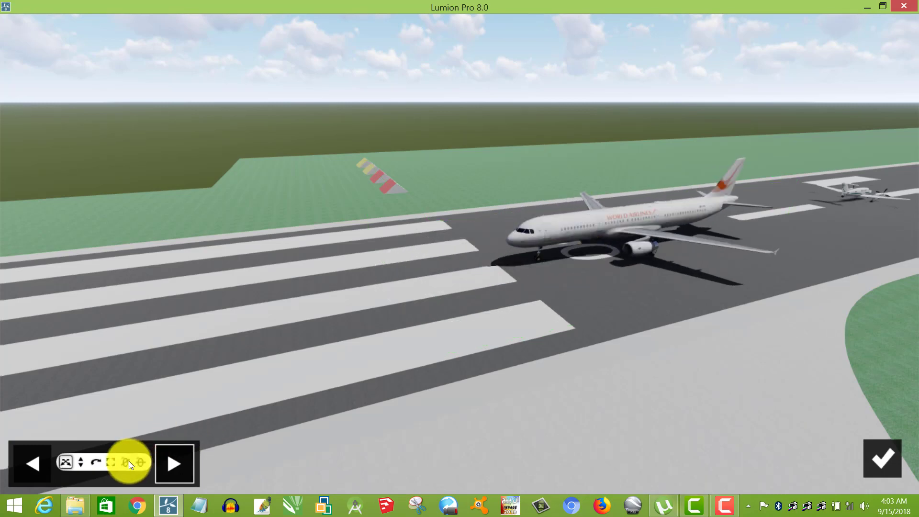
Rotate the aircraft's end position about 180 degrees, shift it farther back along the runway, and play the second clip.
left_click(95, 463)
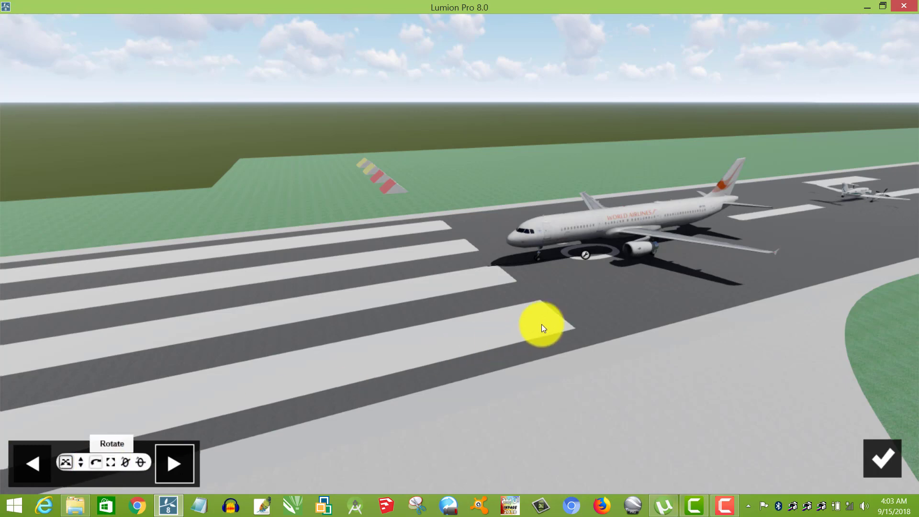
mouse_move(582, 257)
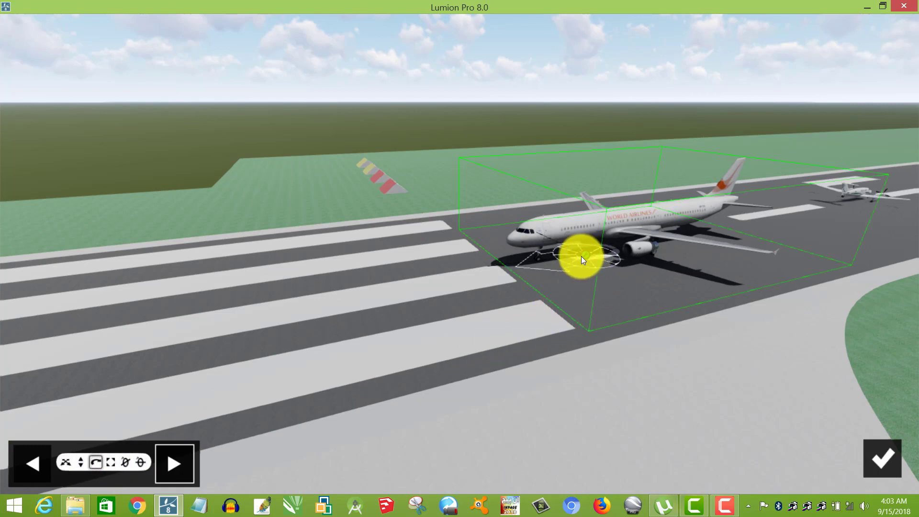
left_click_drag(558, 247, 685, 234)
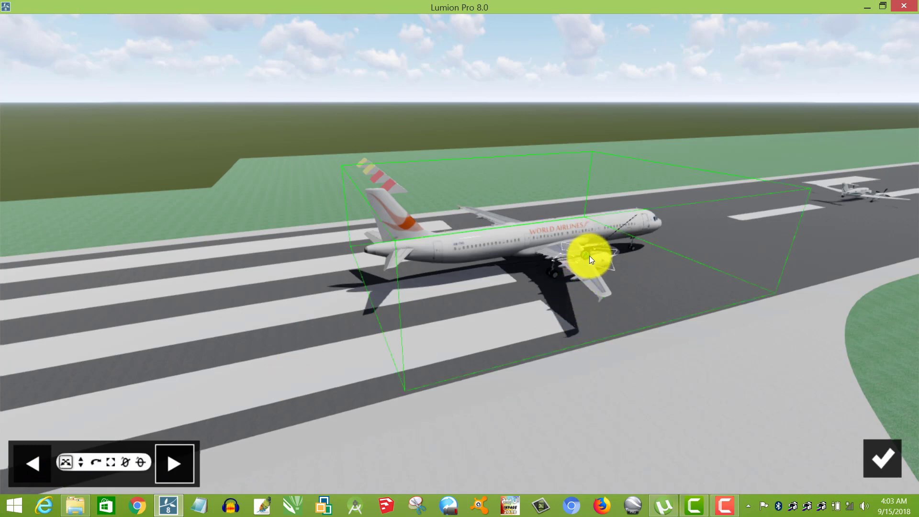
left_click_drag(660, 231, 706, 224)
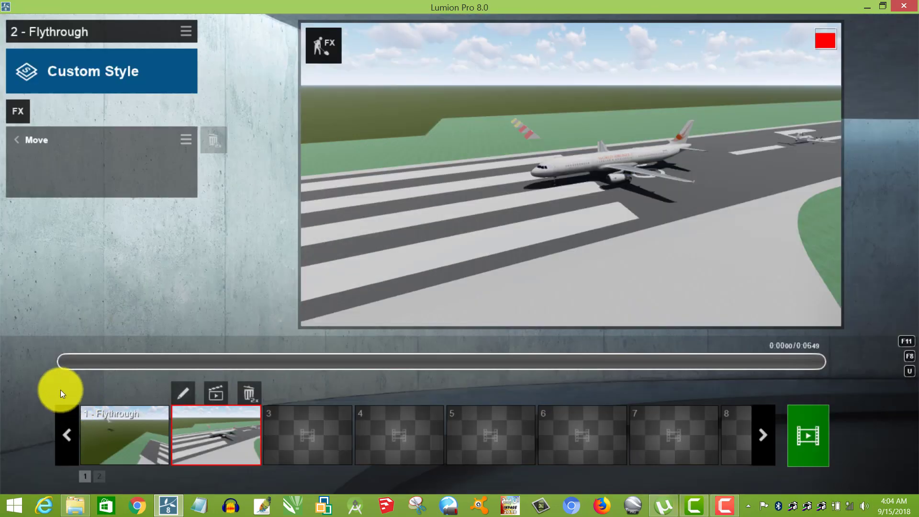
left_click(27, 362)
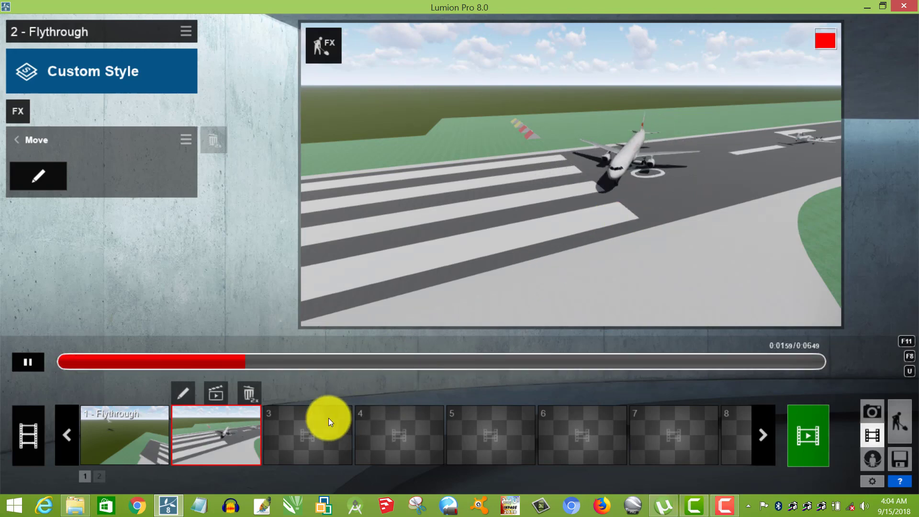
left_click(292, 429)
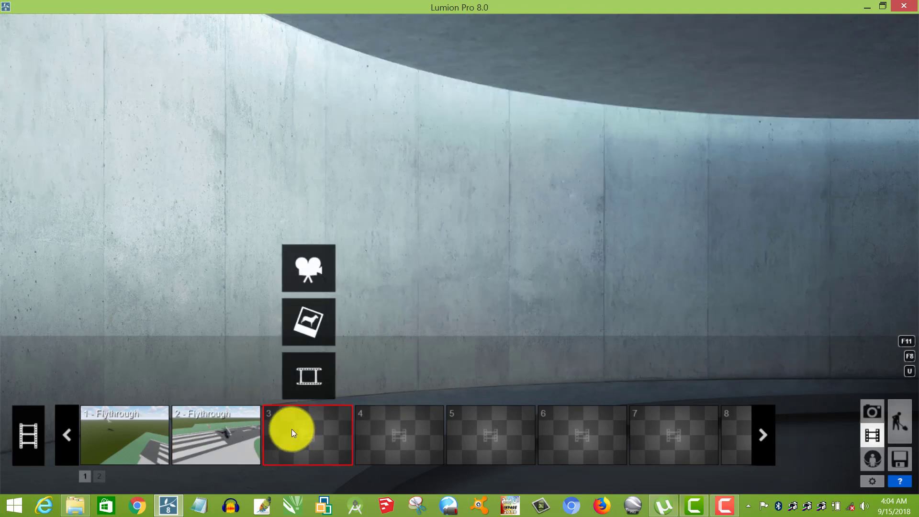
left_click(318, 267)
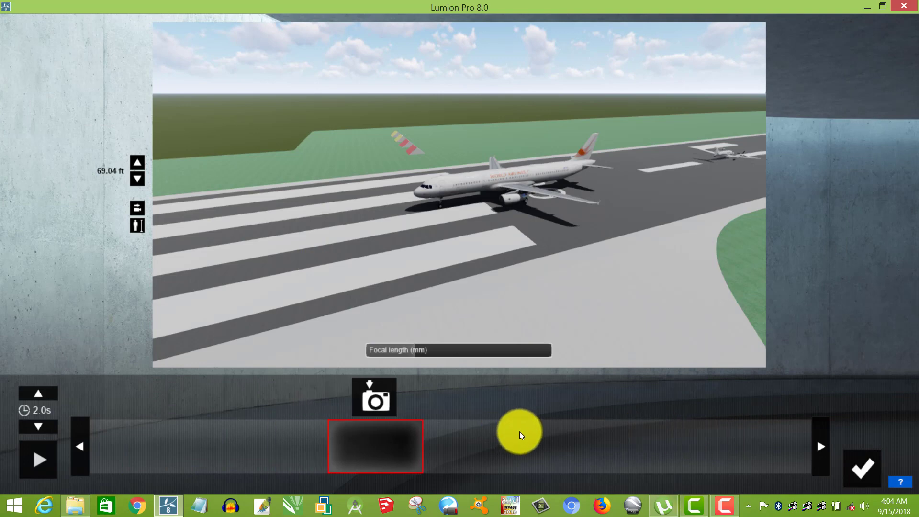
left_click(865, 464)
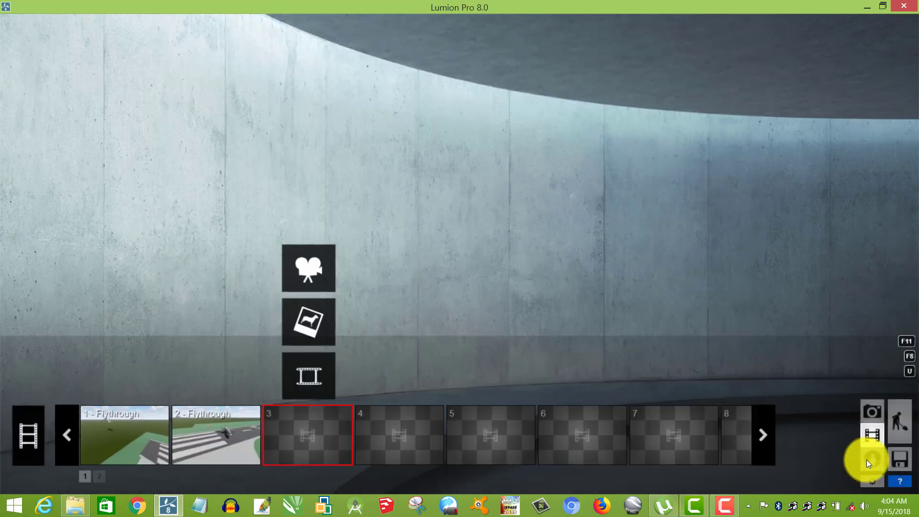
Leave the movie editor and return to Build mode.
left_click(907, 426)
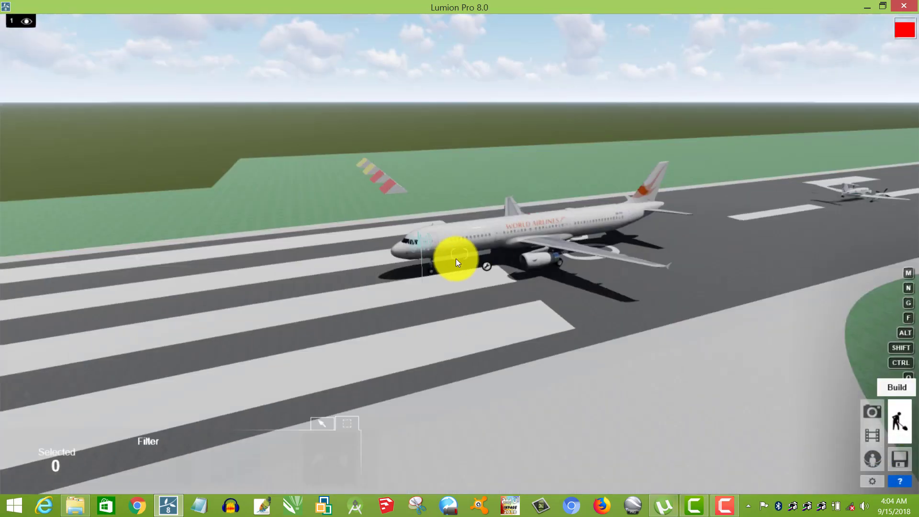
Move the aircraft group about 598 ft off the runway onto the open ground beyond the striped end.
scroll(468, 293, "down", 8)
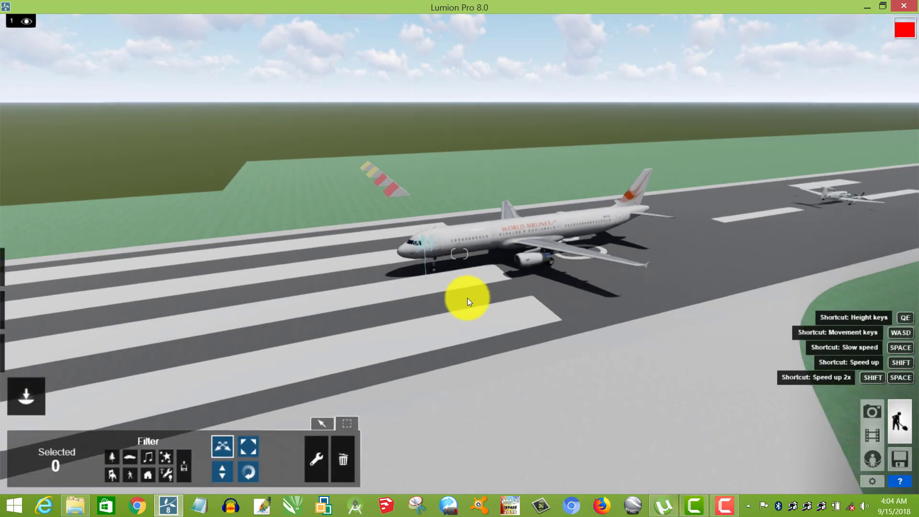
key("s")
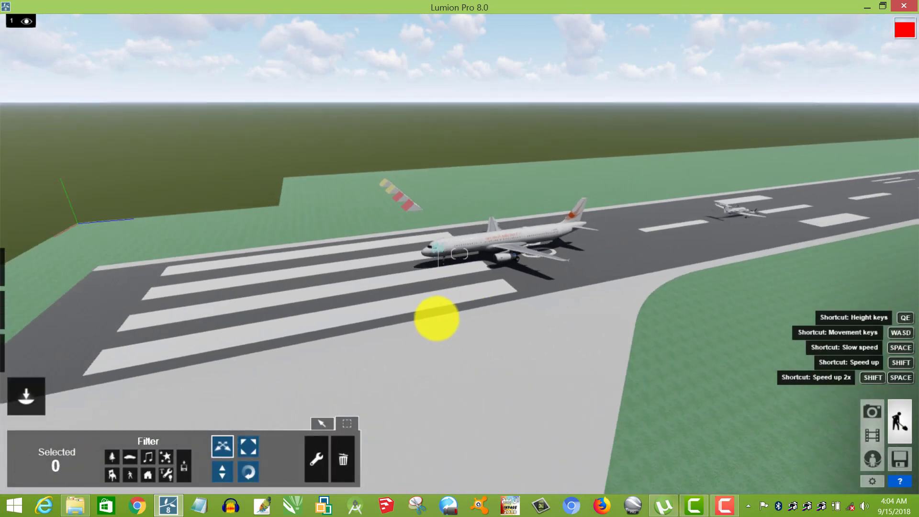
right_click_drag(455, 316, 460, 316)
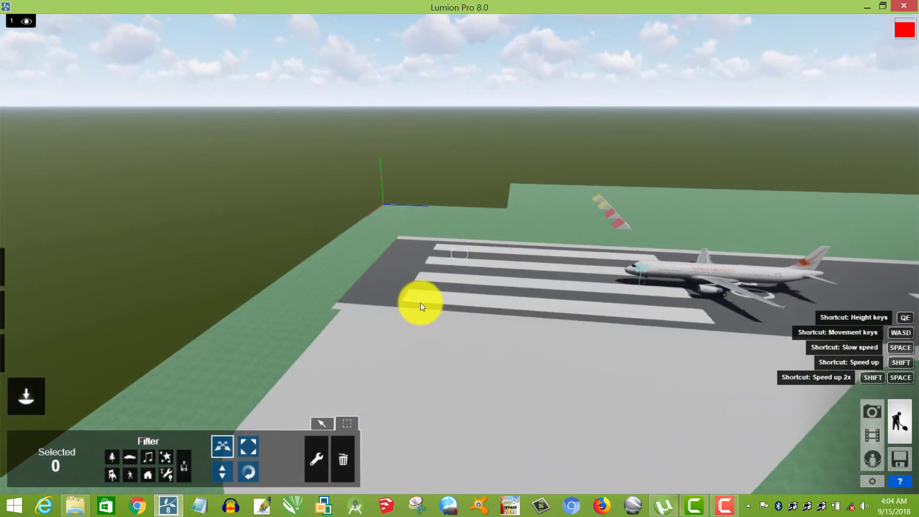
left_click(220, 451)
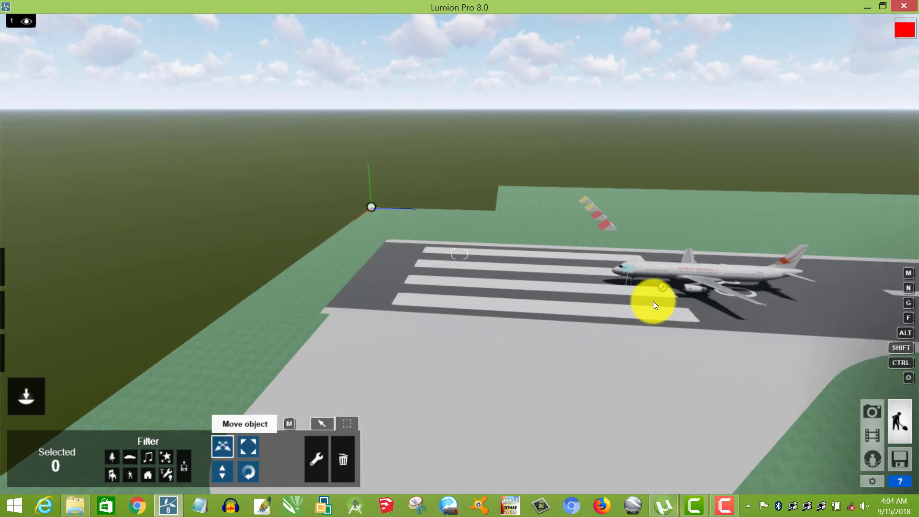
left_click(663, 286)
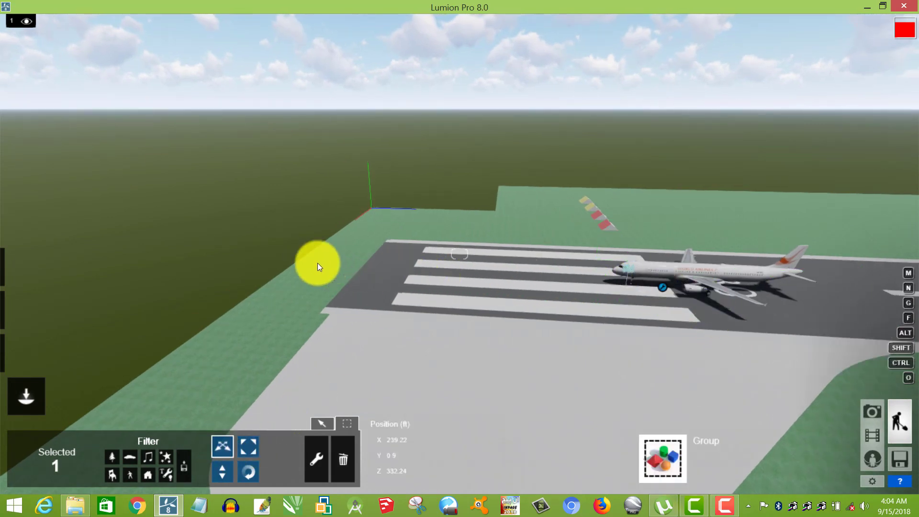
left_click_drag(318, 263, 67, 249)
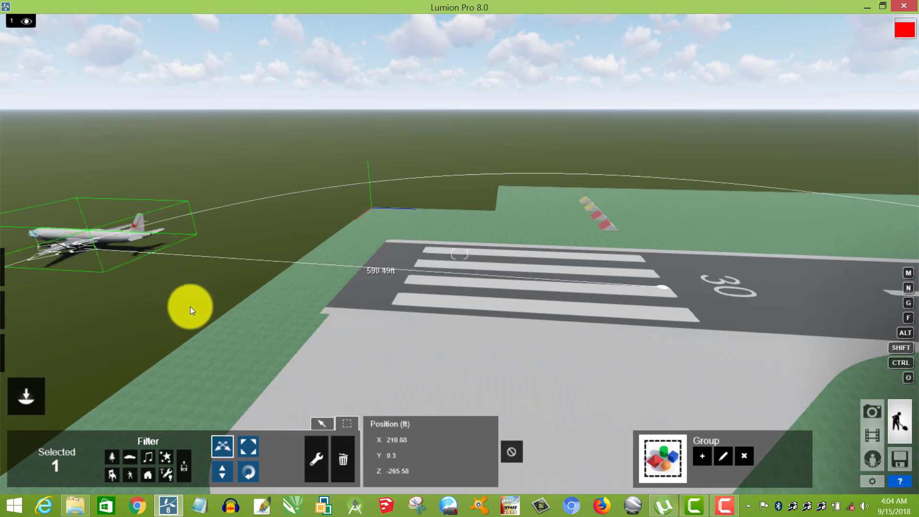
Raise the aircraft group to a height of about 26 ft above the open ground.
right_click_drag(361, 302, 486, 197)
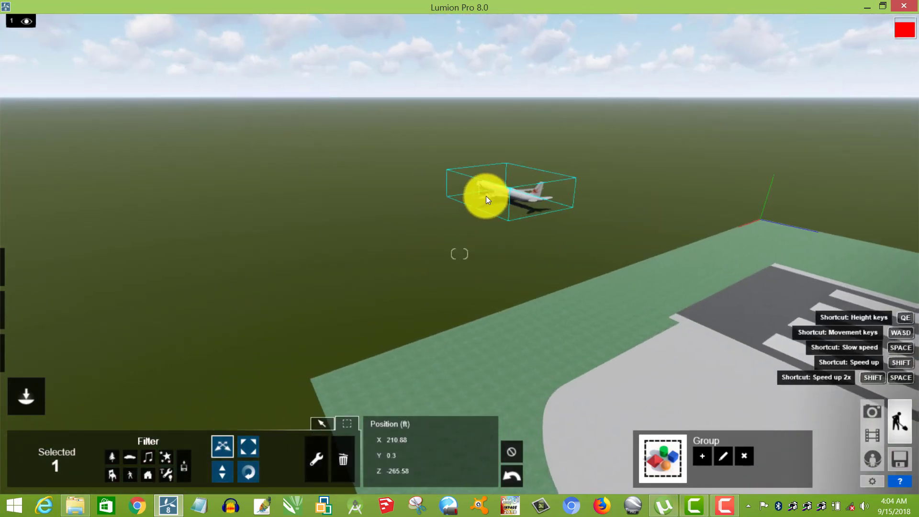
left_click(225, 470)
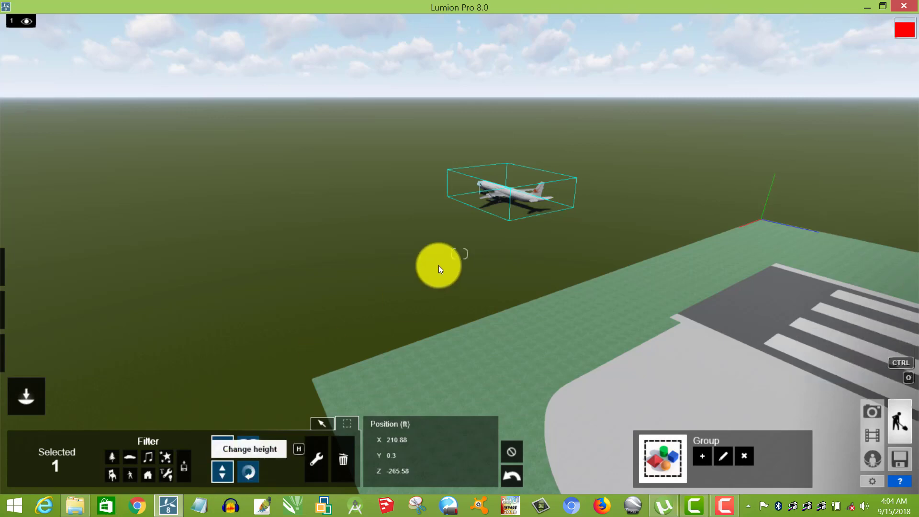
left_click_drag(495, 194, 507, 123)
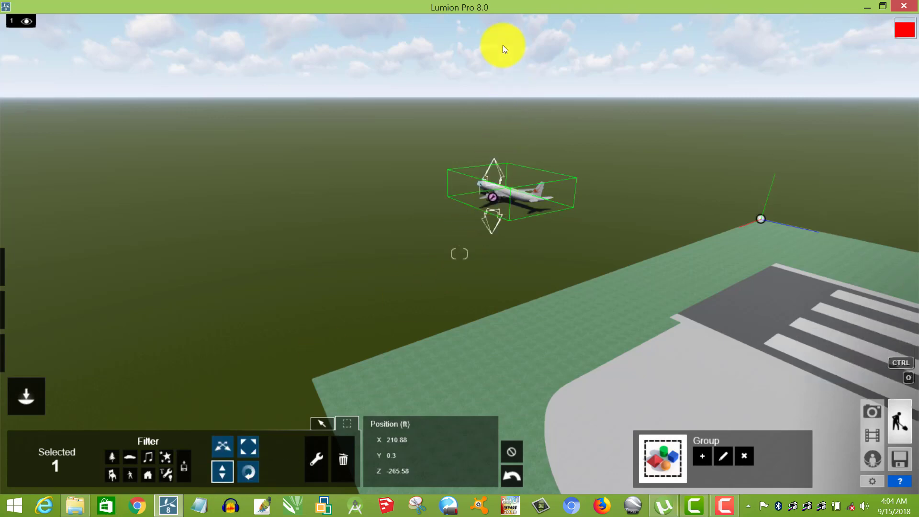
left_click_drag(503, 46, 509, 76)
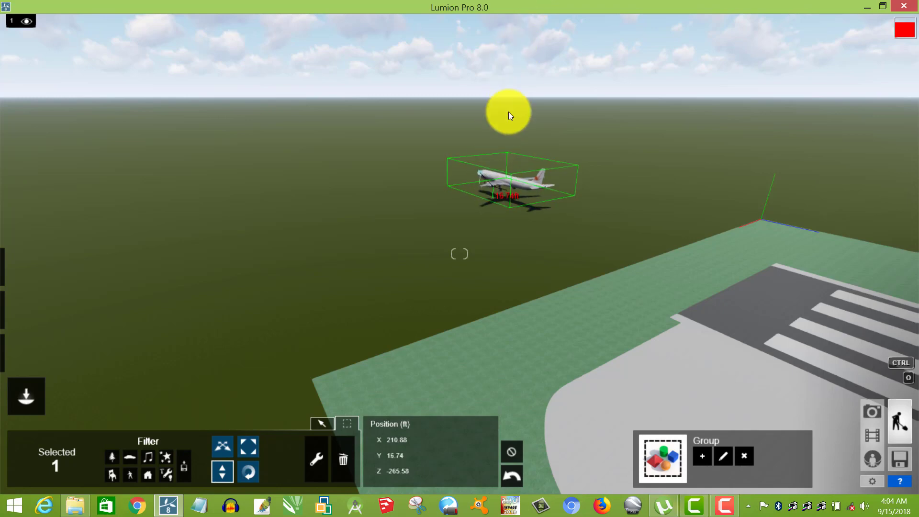
left_click_drag(494, 184, 513, 11)
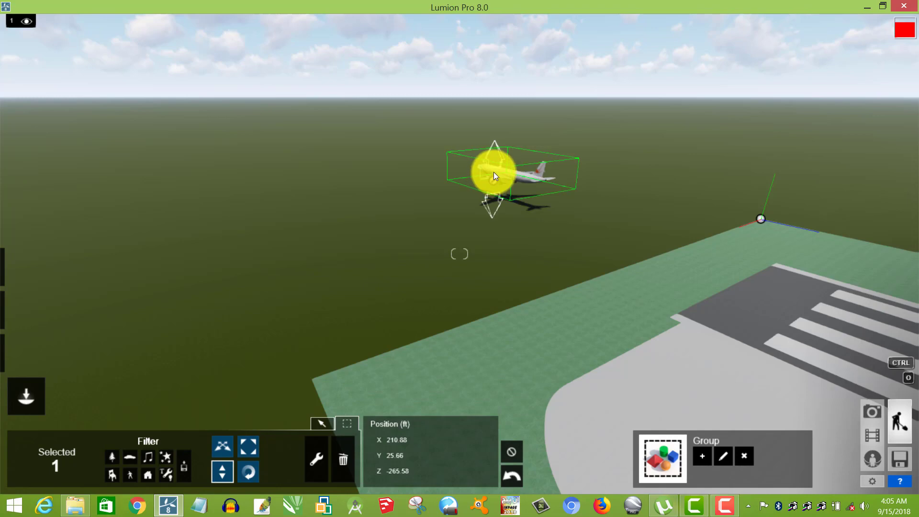
Record a third flythrough clip with three camera views covering the airborne aircraft and the striped runway end.
key("w")
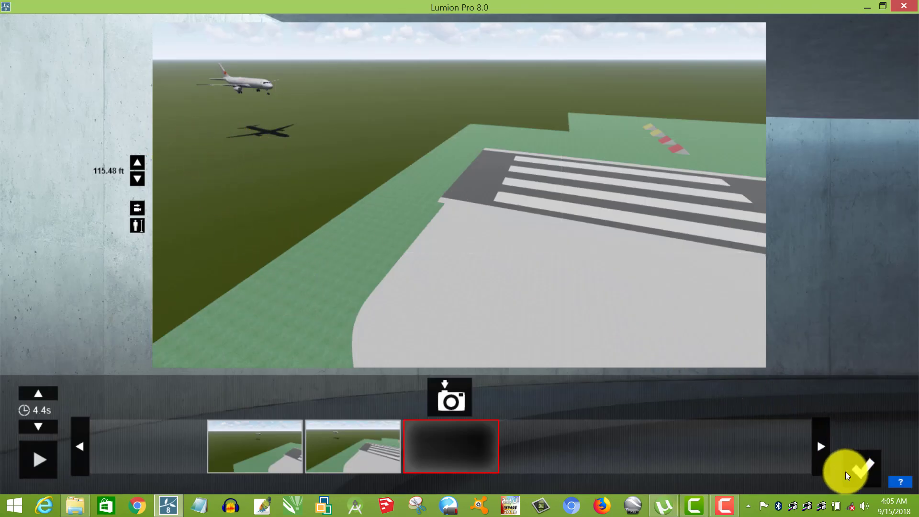
left_click(456, 402)
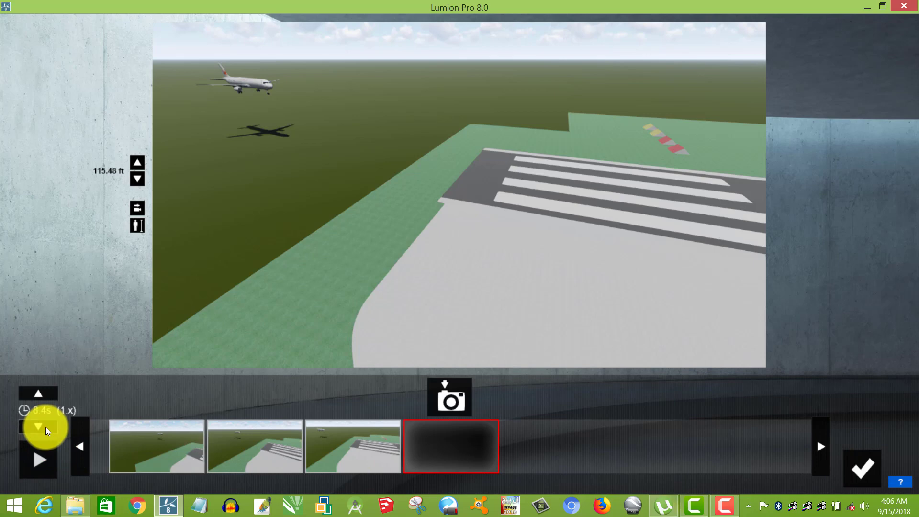
left_click(863, 466)
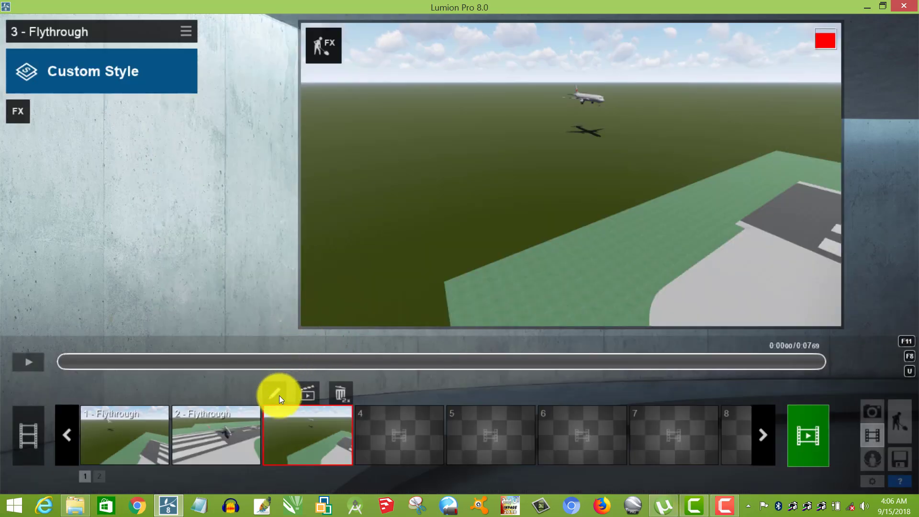
Add a Move effect to the third flythrough clip and shift the aircraft's end position onto the striped end of the runway.
left_click(10, 112)
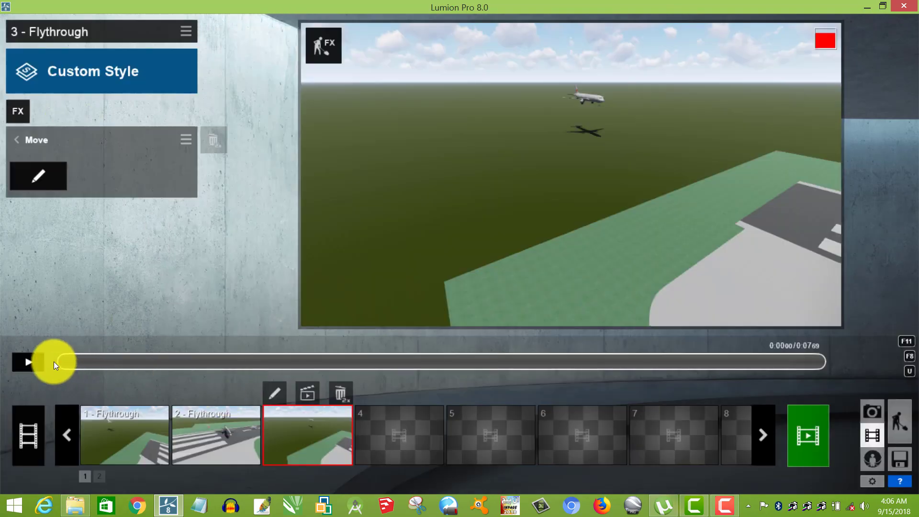
left_click(30, 181)
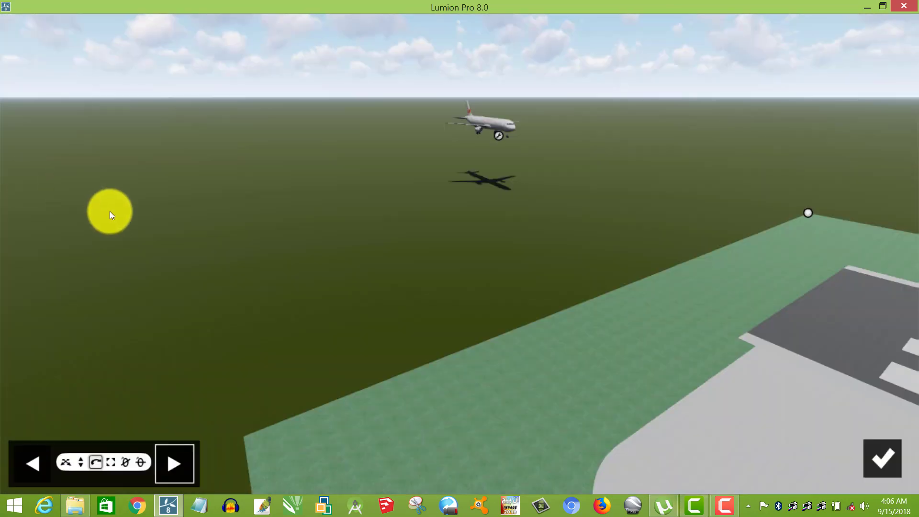
right_click_drag(310, 299, 312, 300)
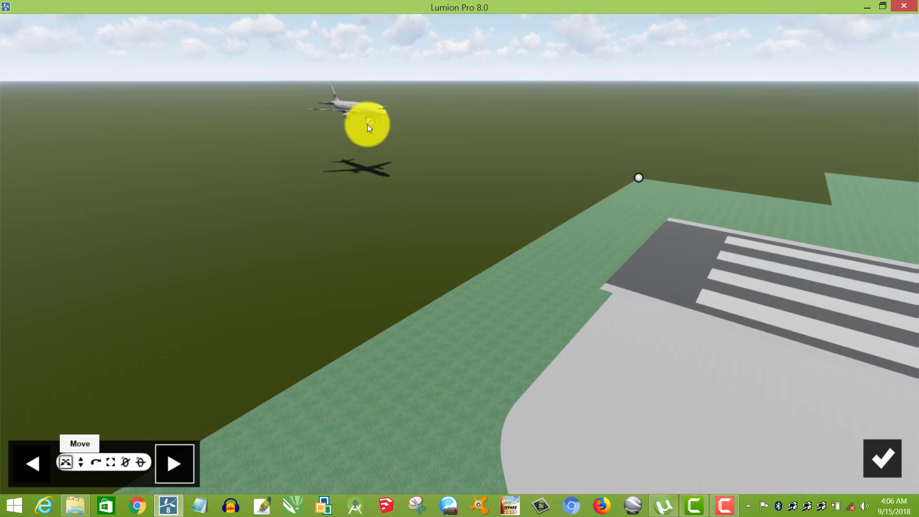
left_click(370, 122)
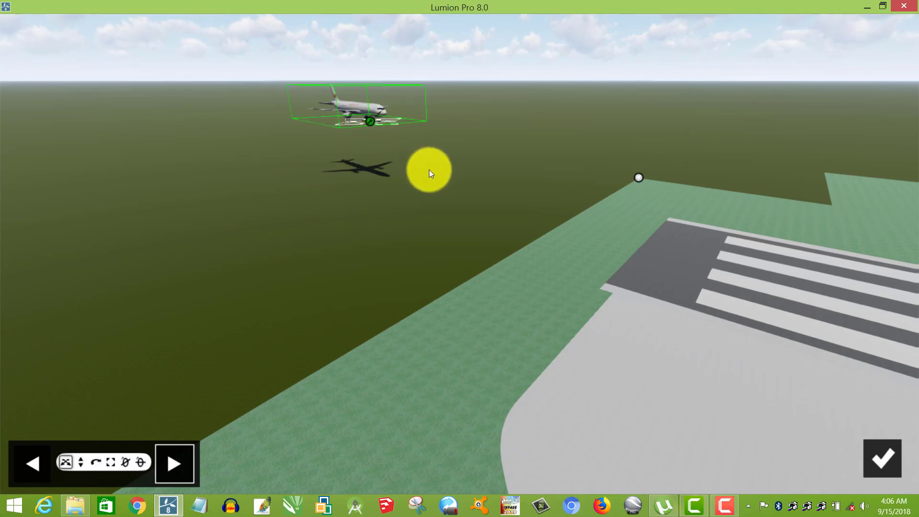
left_click_drag(486, 194, 795, 314)
Shift the aircraft's end position farther along the runway, past the stripes toward the 30 marking.
right_click_drag(504, 374, 499, 376)
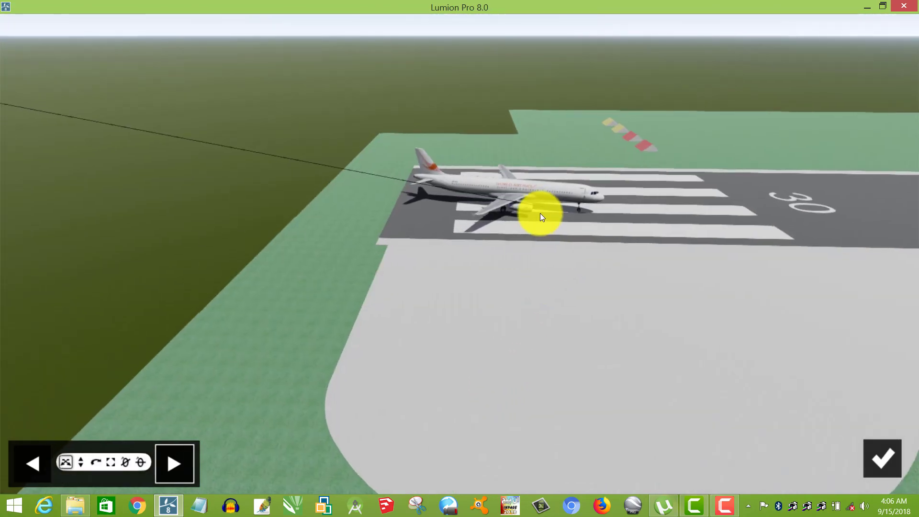
left_click(543, 208)
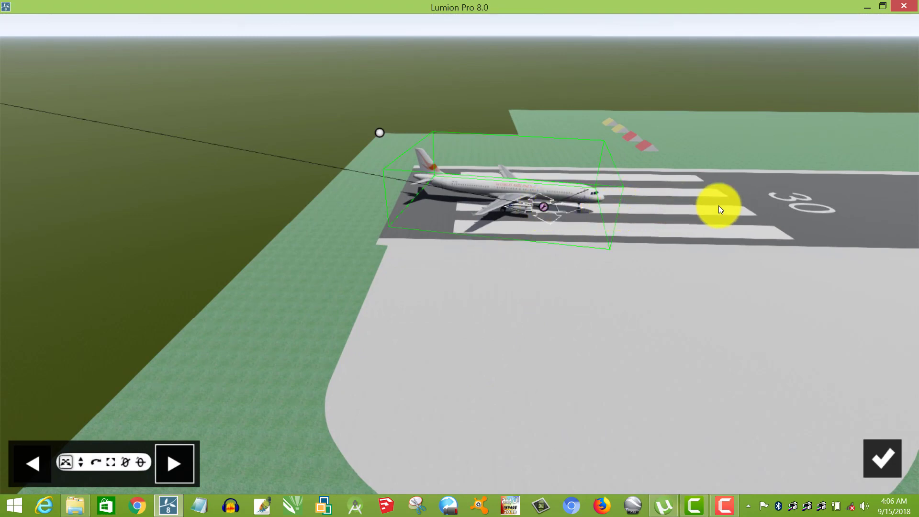
left_click_drag(720, 209, 835, 206)
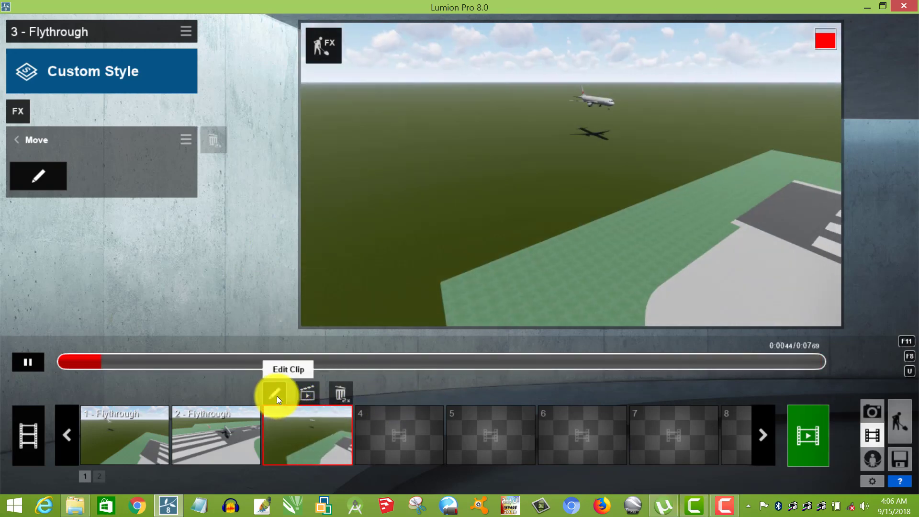
Edit the third flythrough clip, reframing its last camera view closer to the stripes and 30 marking, and retake that photo.
left_click(276, 395)
left_click(360, 440)
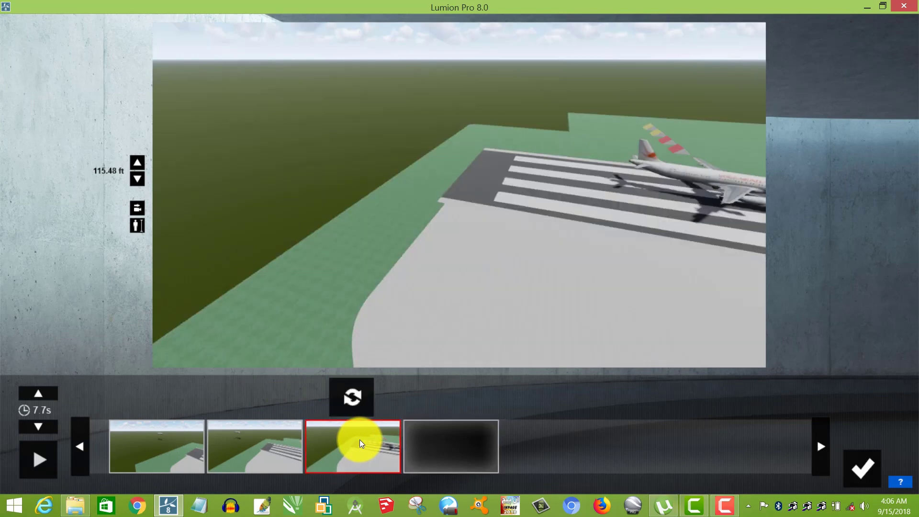
right_click_drag(602, 248, 570, 231)
key("w")
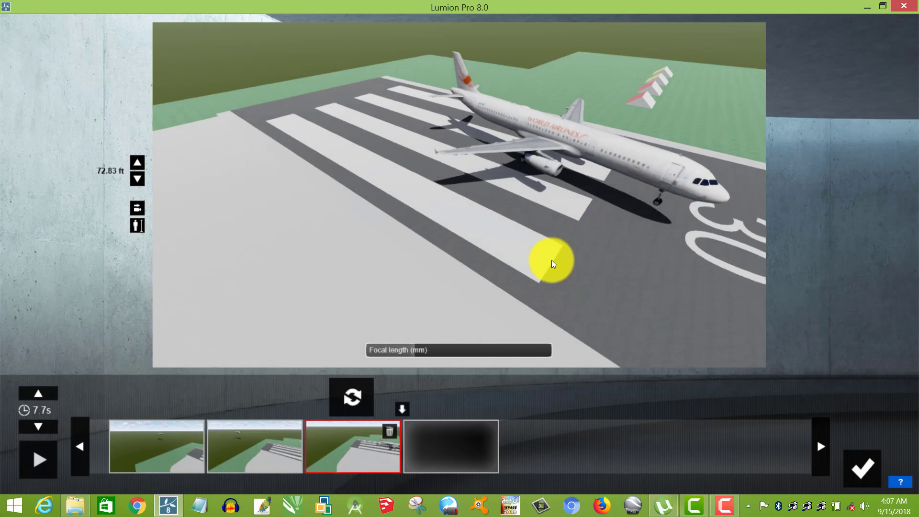
left_click(352, 398)
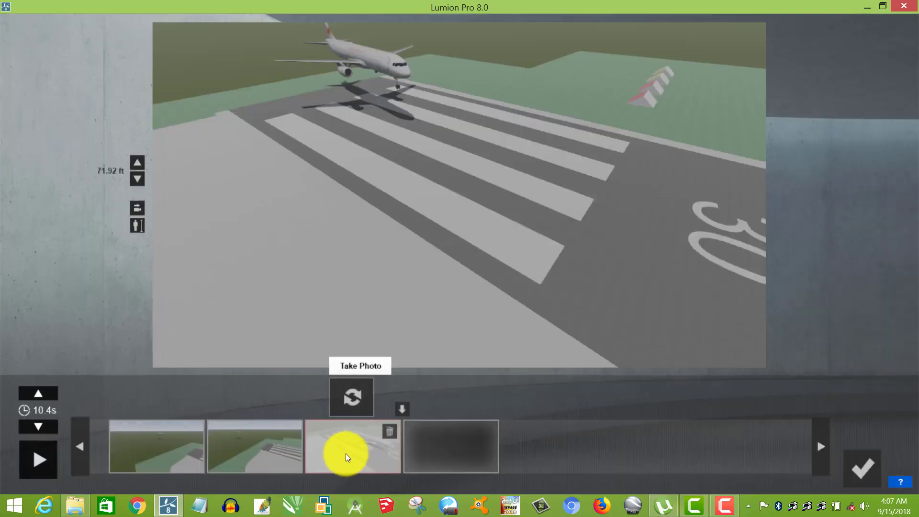
left_click(864, 468)
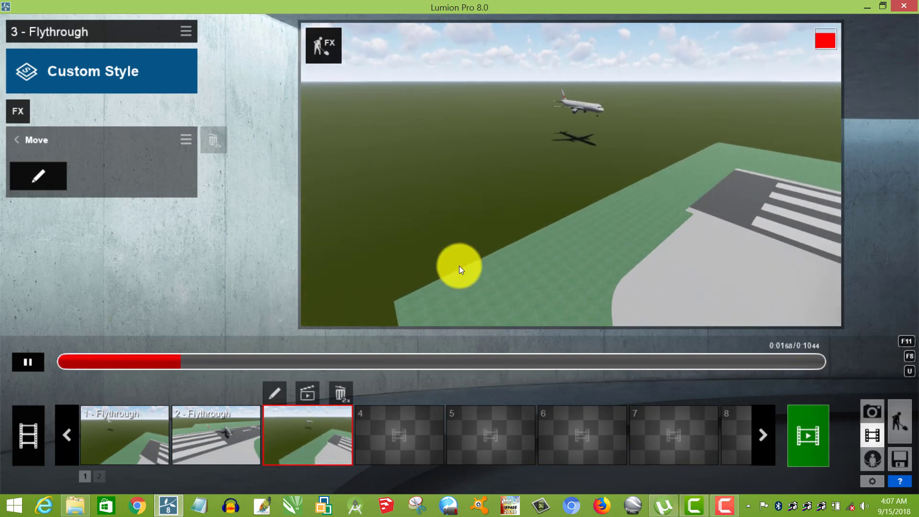
Review the second flythrough clip and the first flythrough clip.
left_click(210, 443)
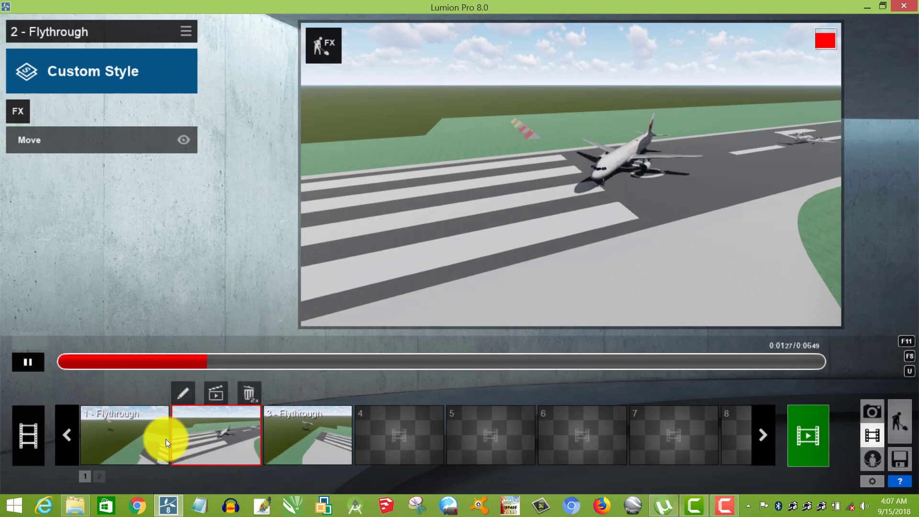
left_click(123, 441)
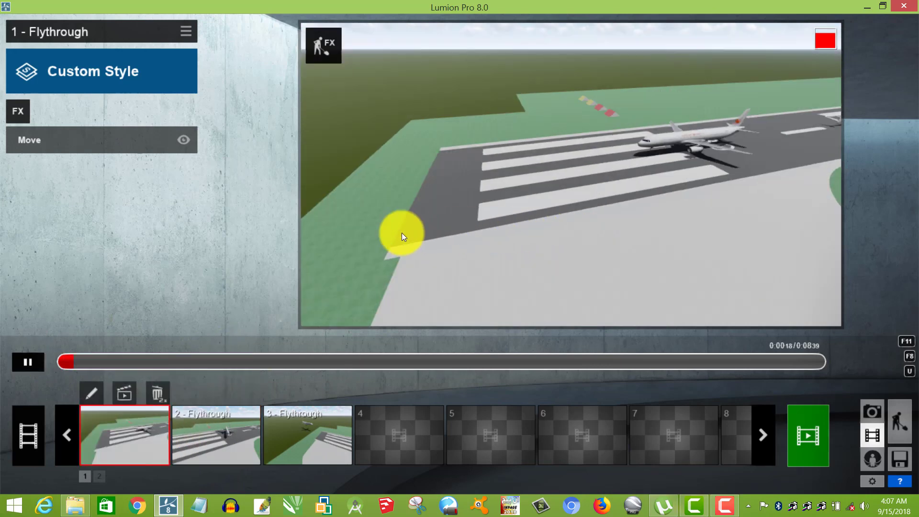